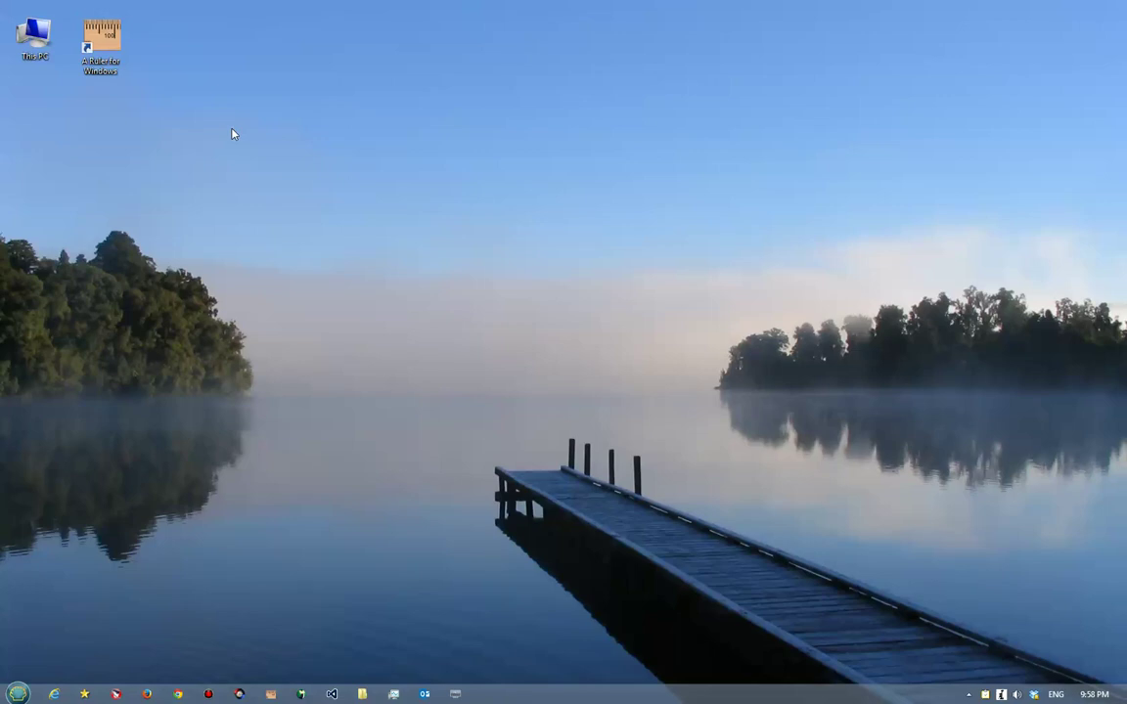
Launch A Ruler for Windows, place the ruler directly beneath its desktop shortcut and set the measuring line at the icon's edge
click(111, 49)
double_click(112, 49)
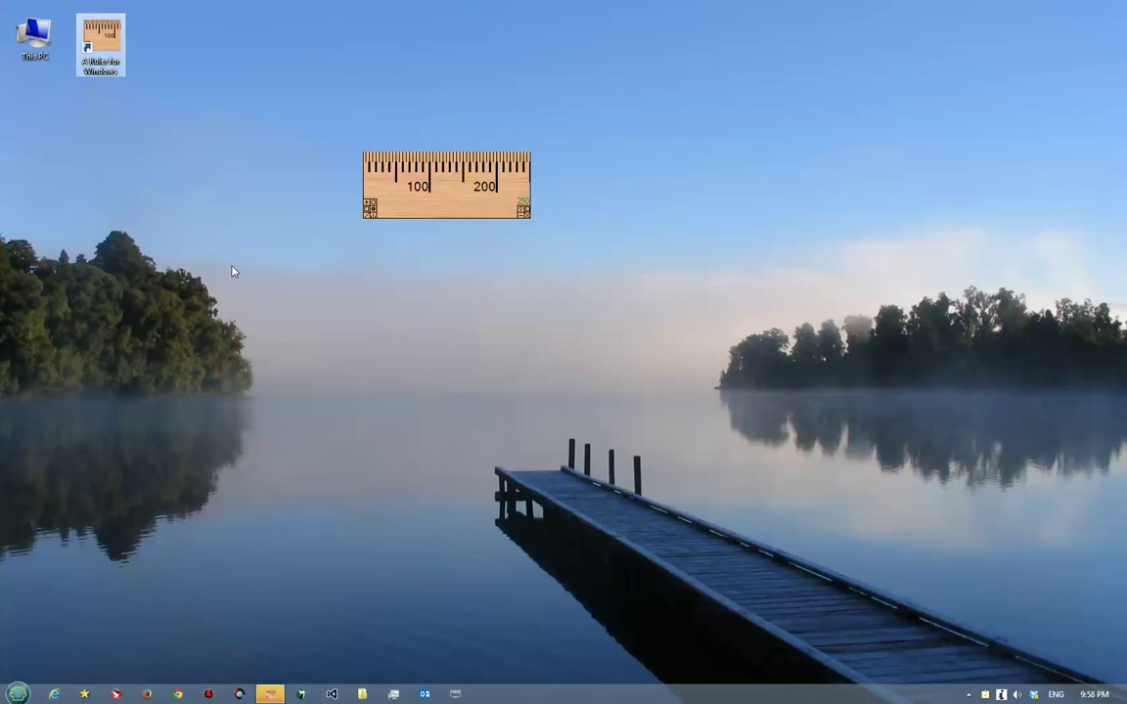
drag(394, 201, 142, 127)
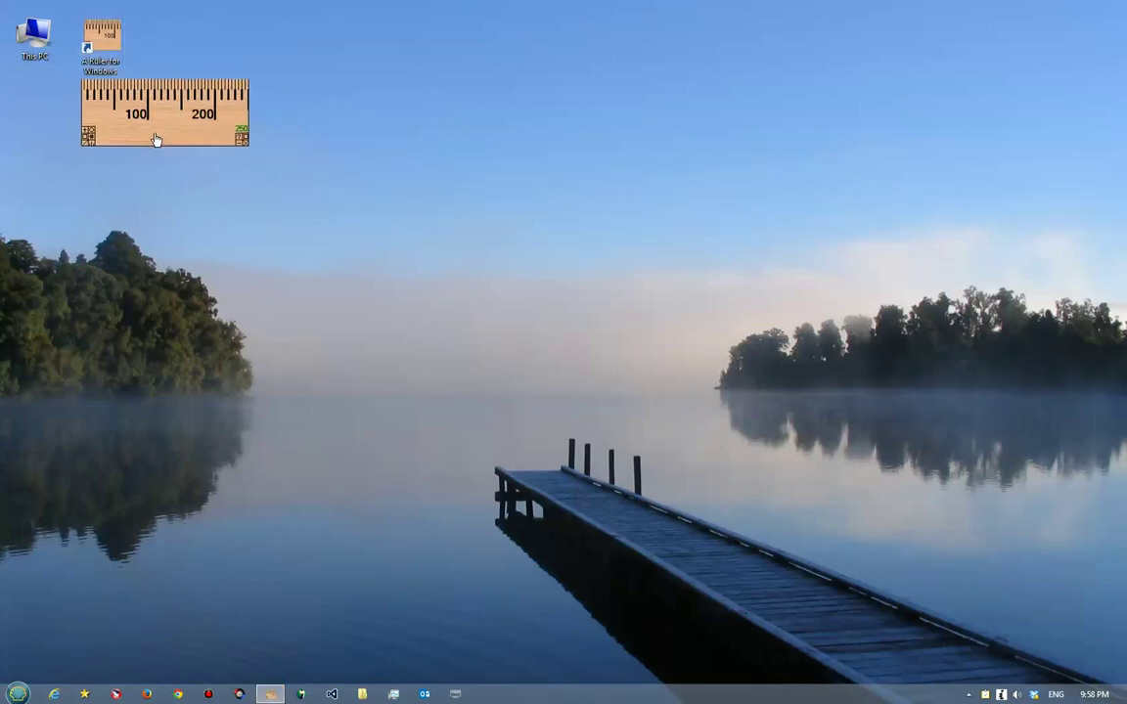
click(123, 90)
Move the ruler away from the desktop icons and stretch it at both ends to about 708 pixels long
drag(167, 127, 433, 269)
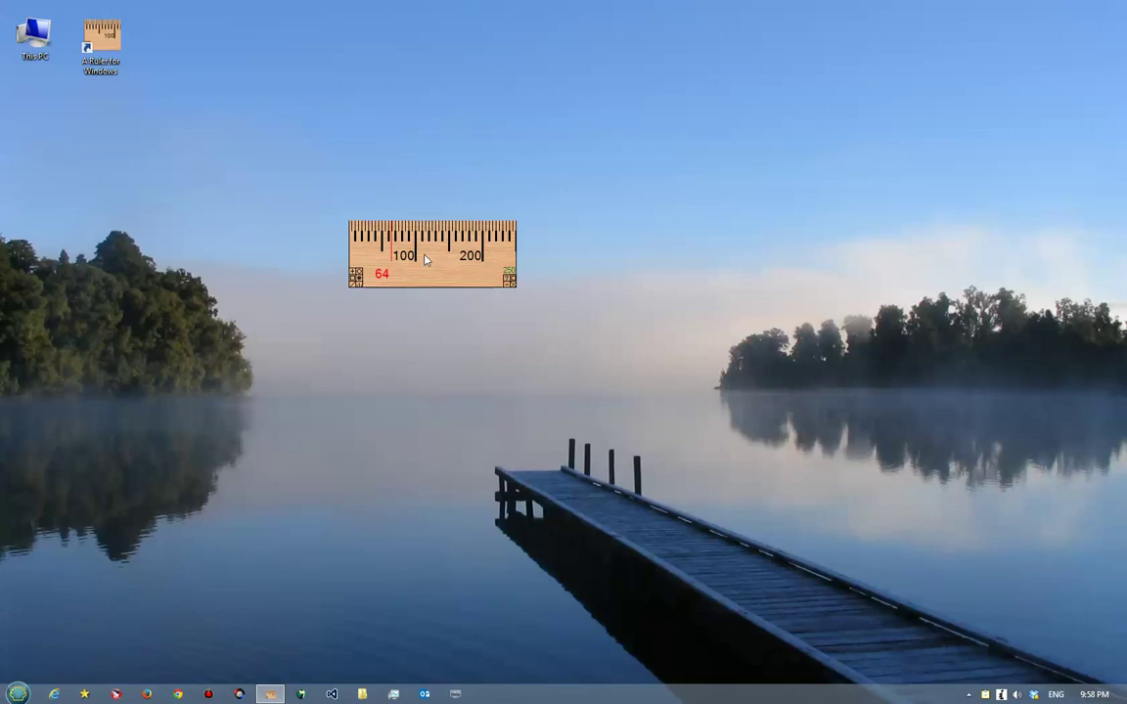
click(425, 258)
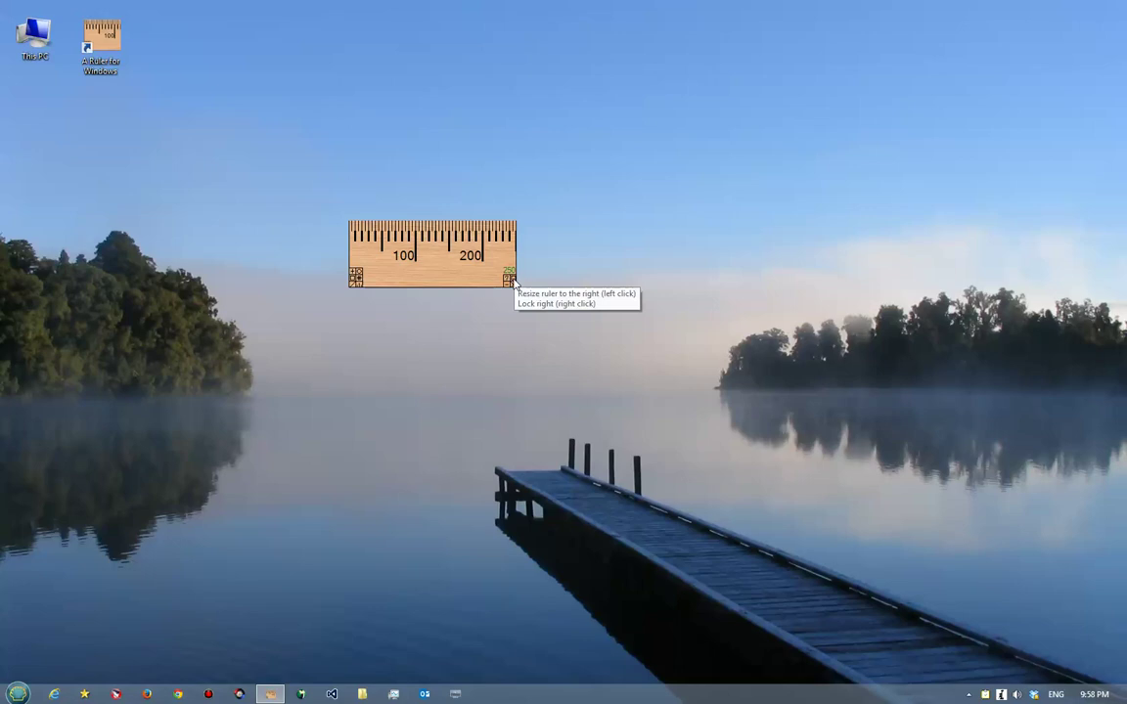
drag(510, 281, 727, 292)
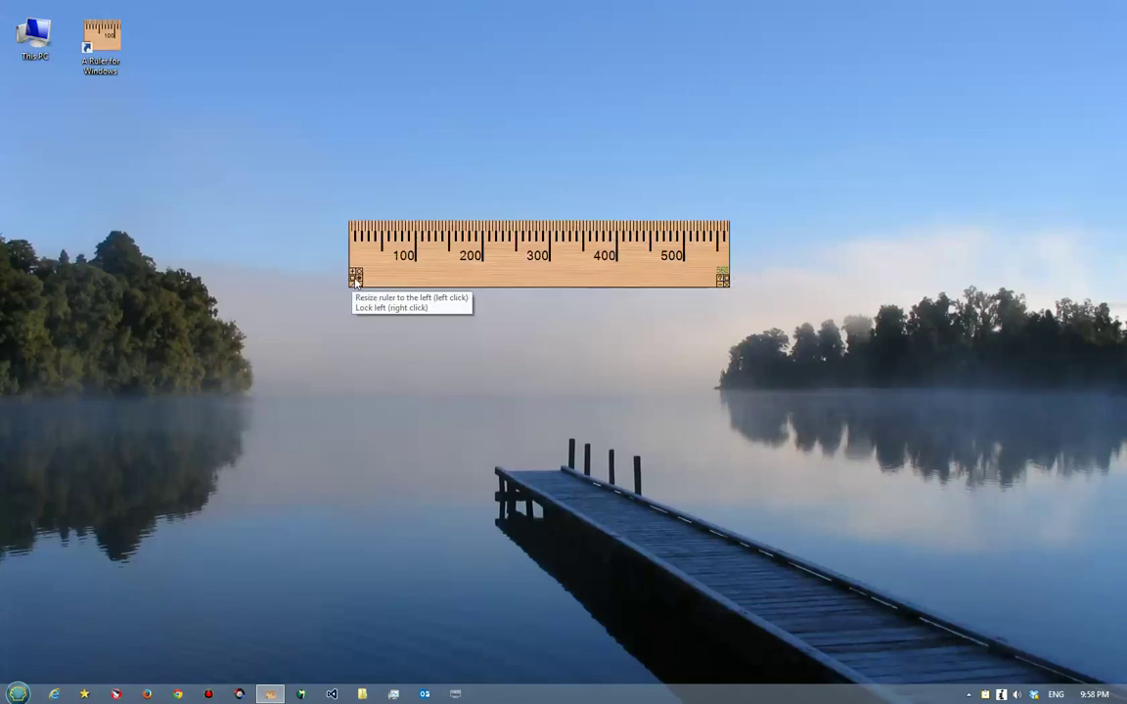
drag(347, 278, 233, 274)
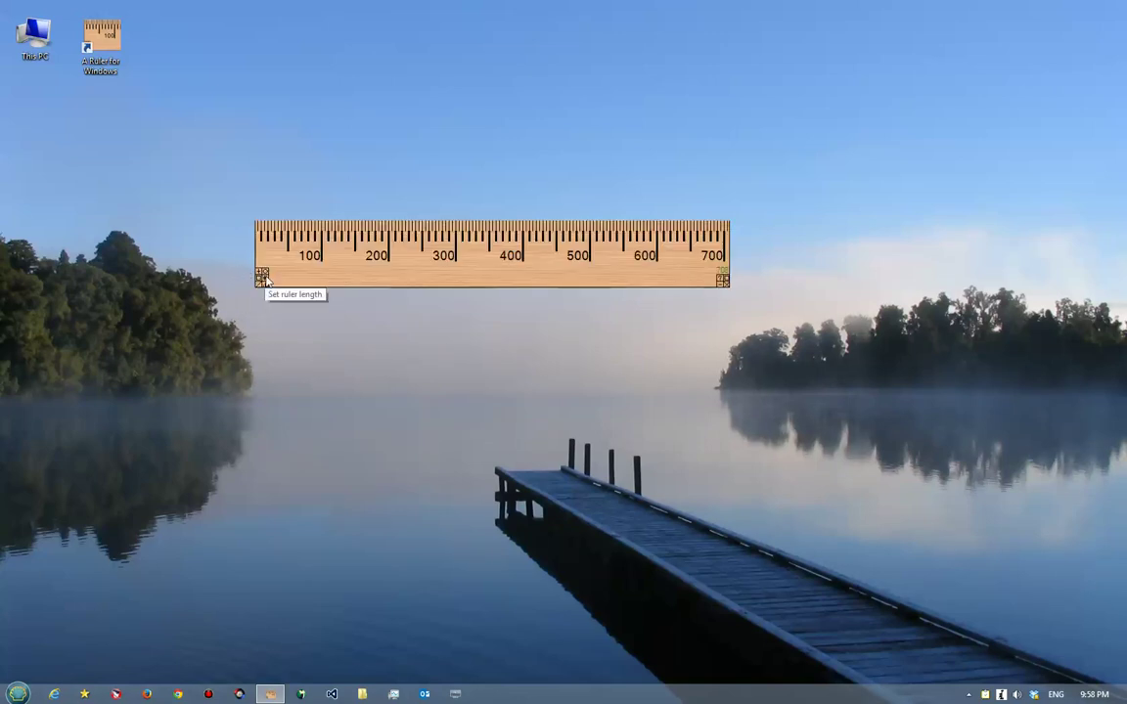
Set the ruler's exact length to 300 pixels
click(243, 280)
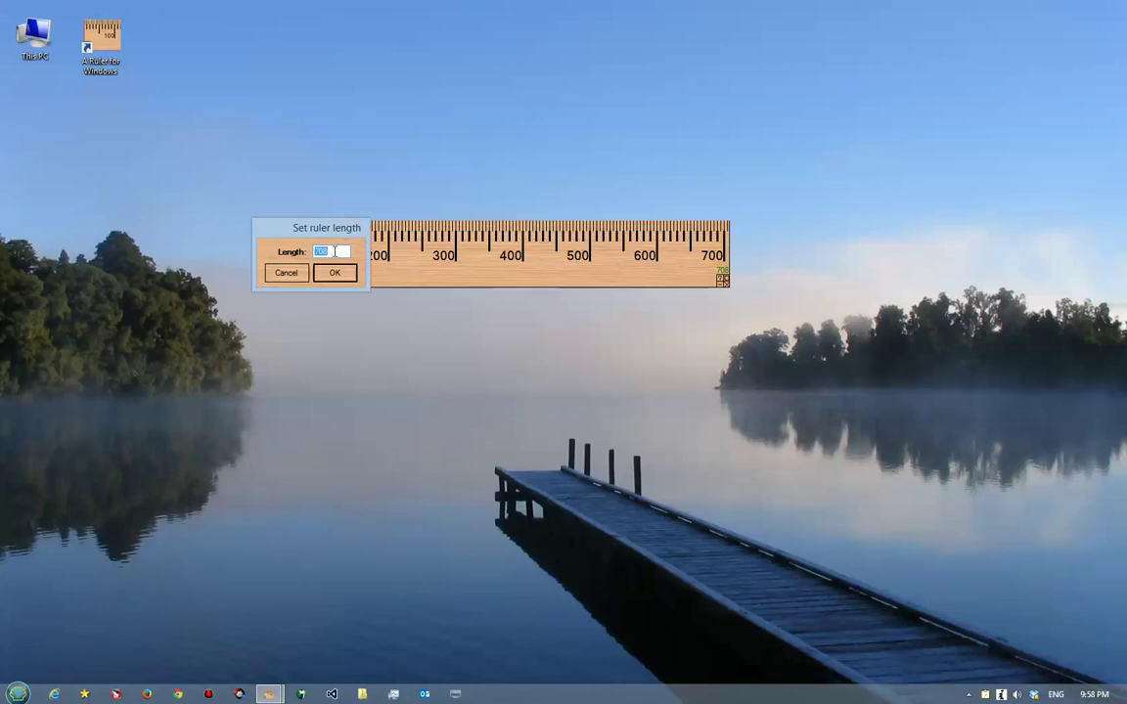
text(300)
key(Return)
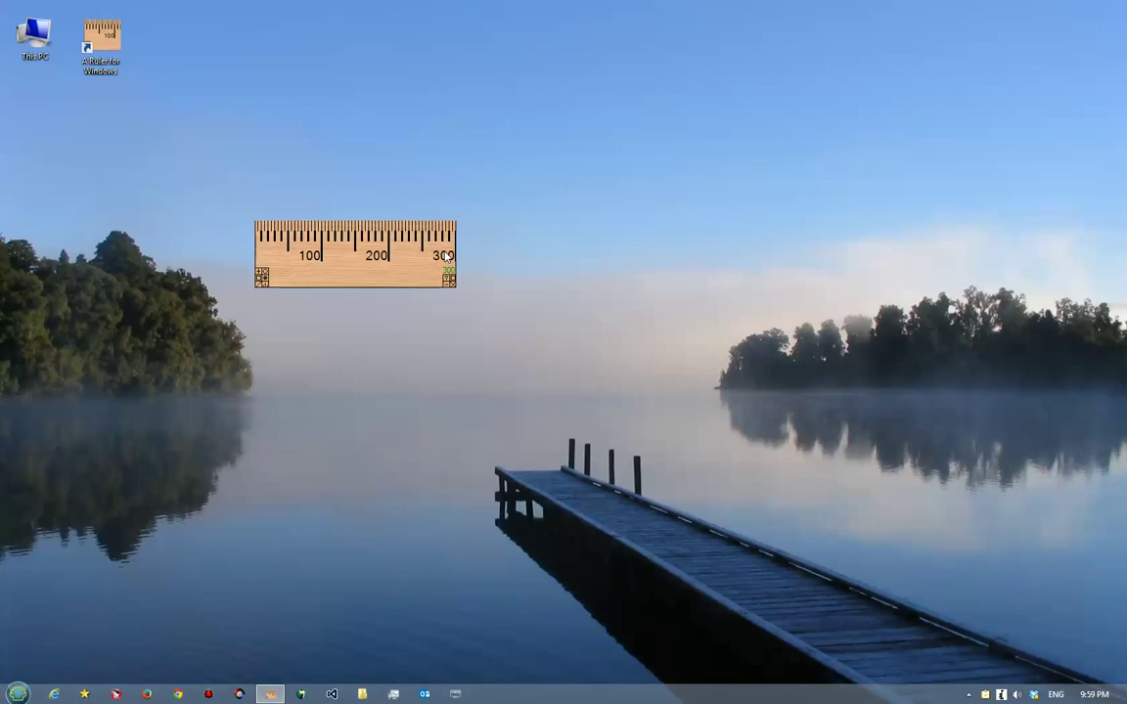
Toggle the ruler's midpoint line on and off, and open the Options - Help - About window
key(m)
key(m)
key(u)
key(u)
key(m)
key(m)
click(447, 282)
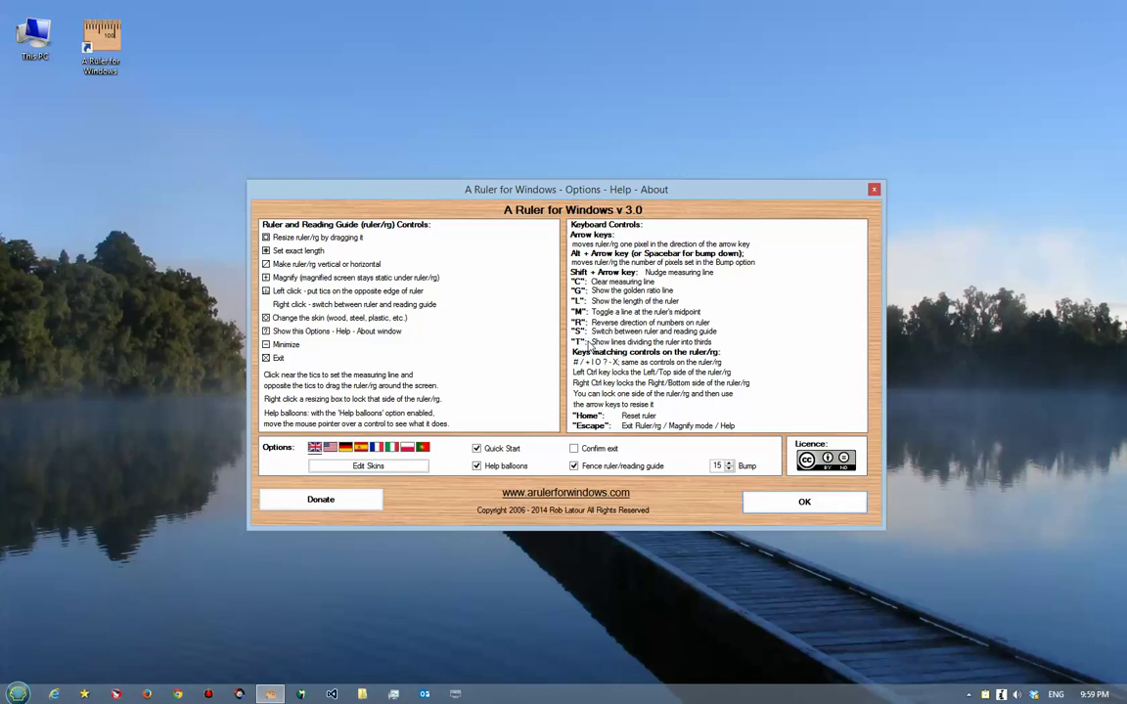
Launch a second ruler, place it above the help window and extend it to about 470 pixels long
click(82, 32)
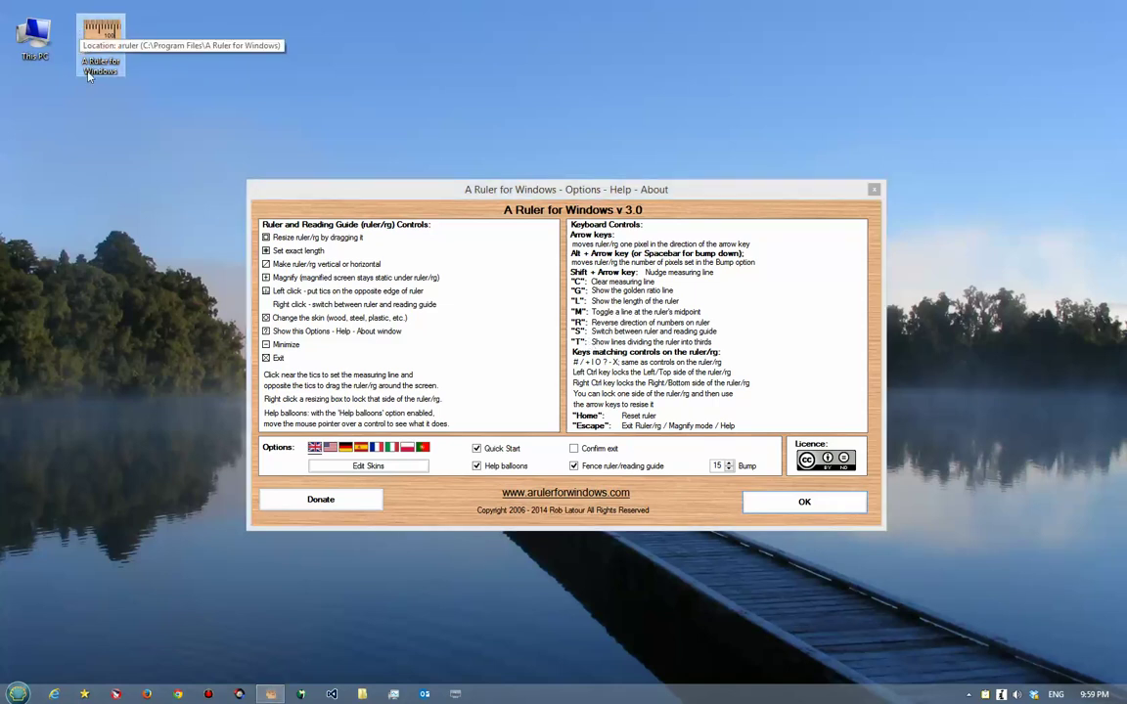
double_click(98, 39)
drag(432, 220, 411, 121)
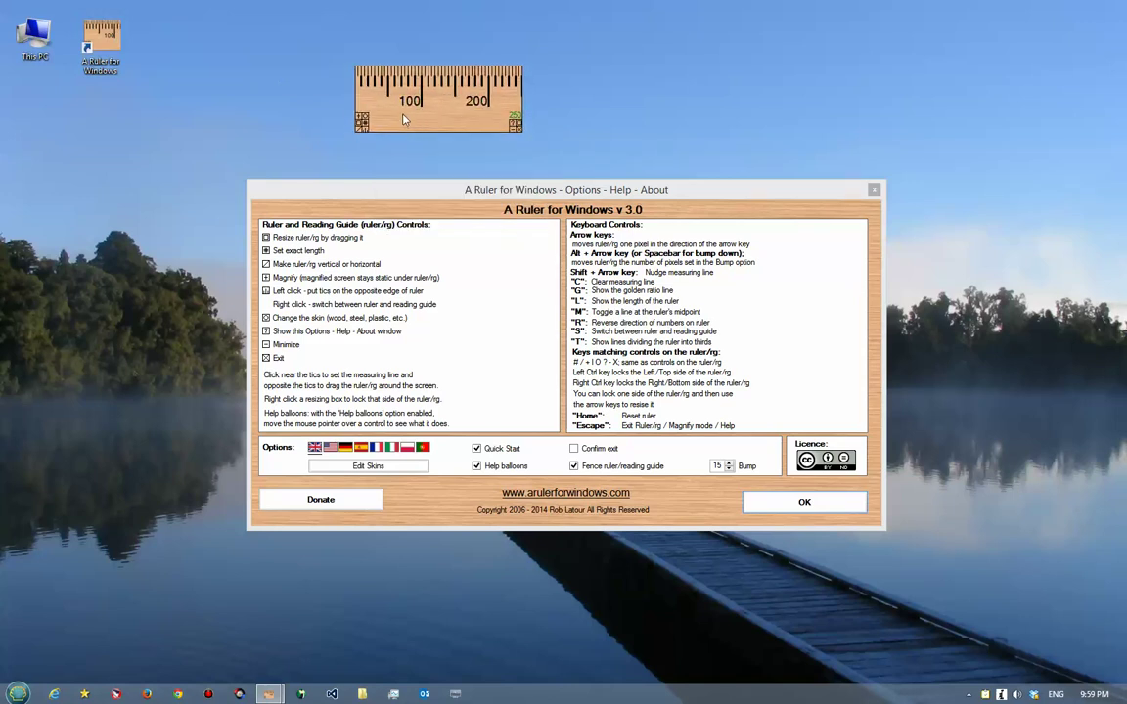
drag(524, 121, 667, 122)
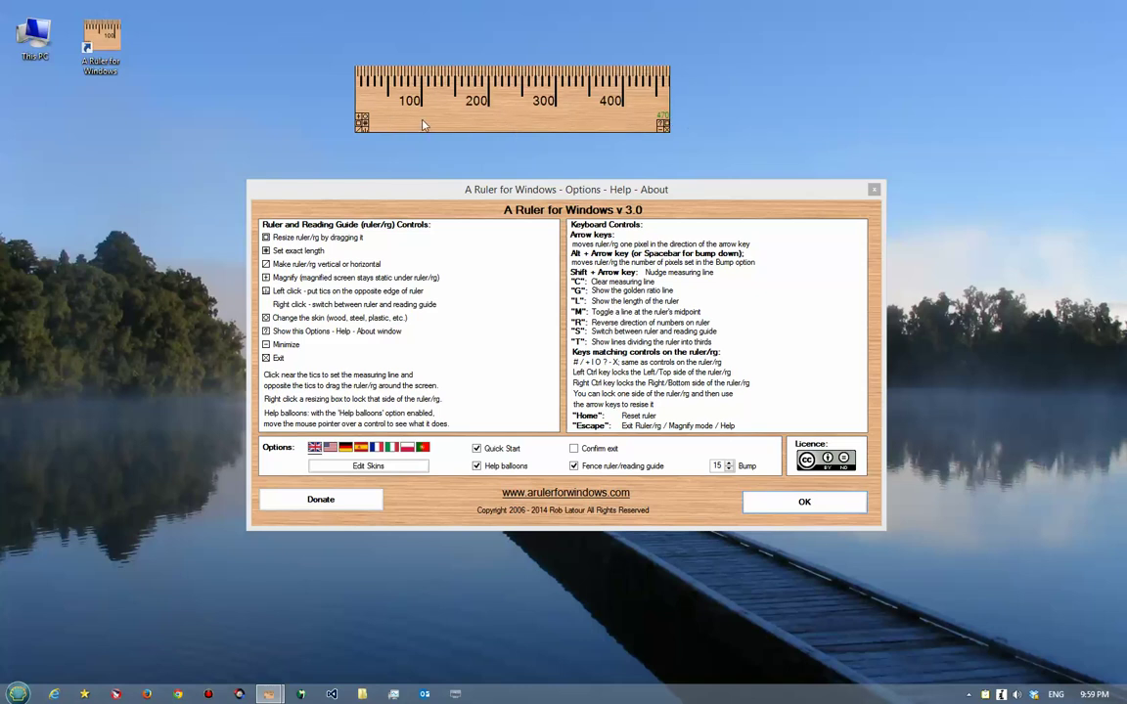
Reverse the direction of the ruler's numbers and switch it back, and shorten the ruler to about 408 pixels
key(r)
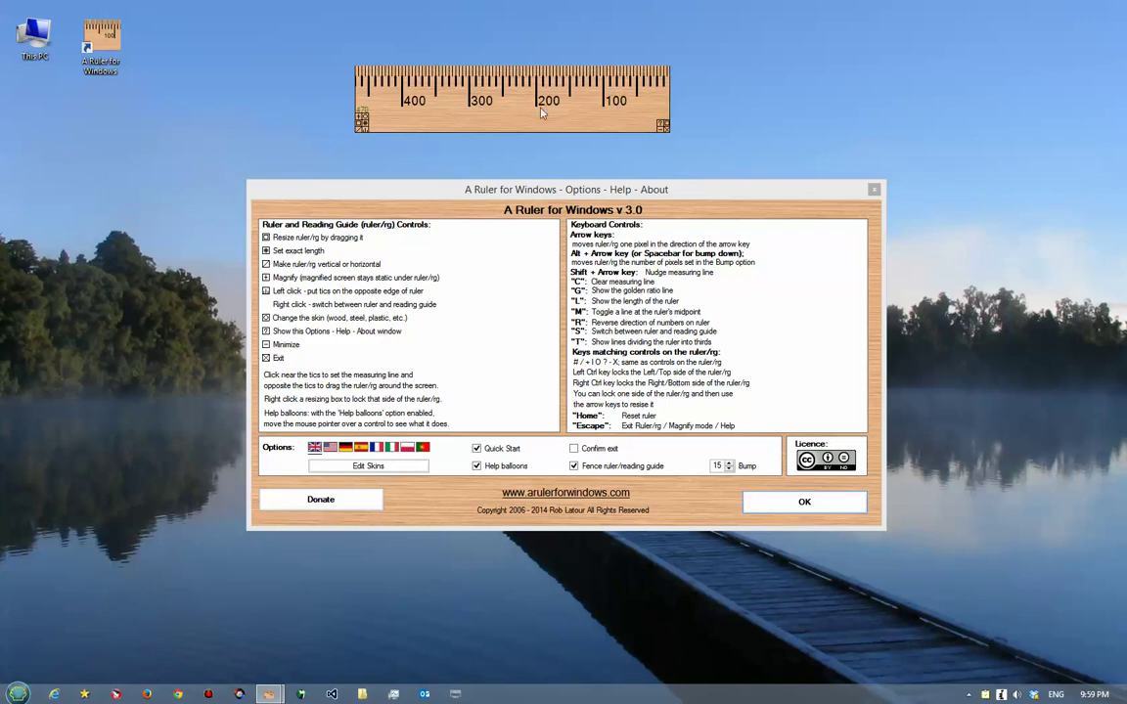
key(r)
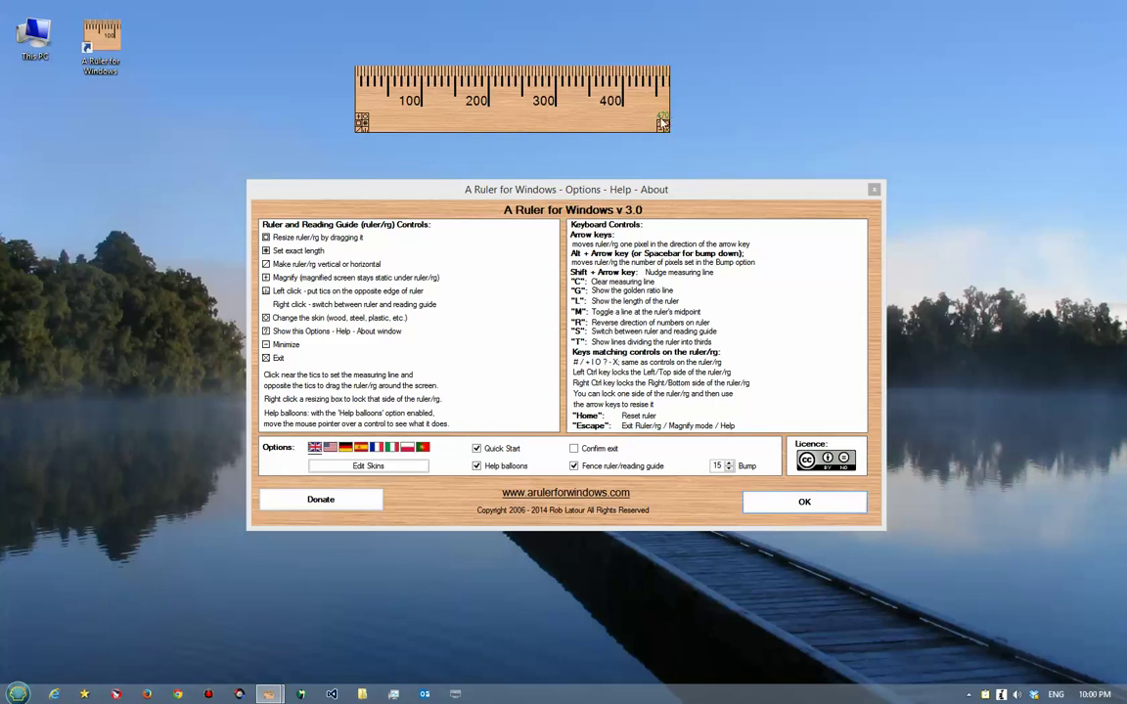
drag(662, 123, 614, 130)
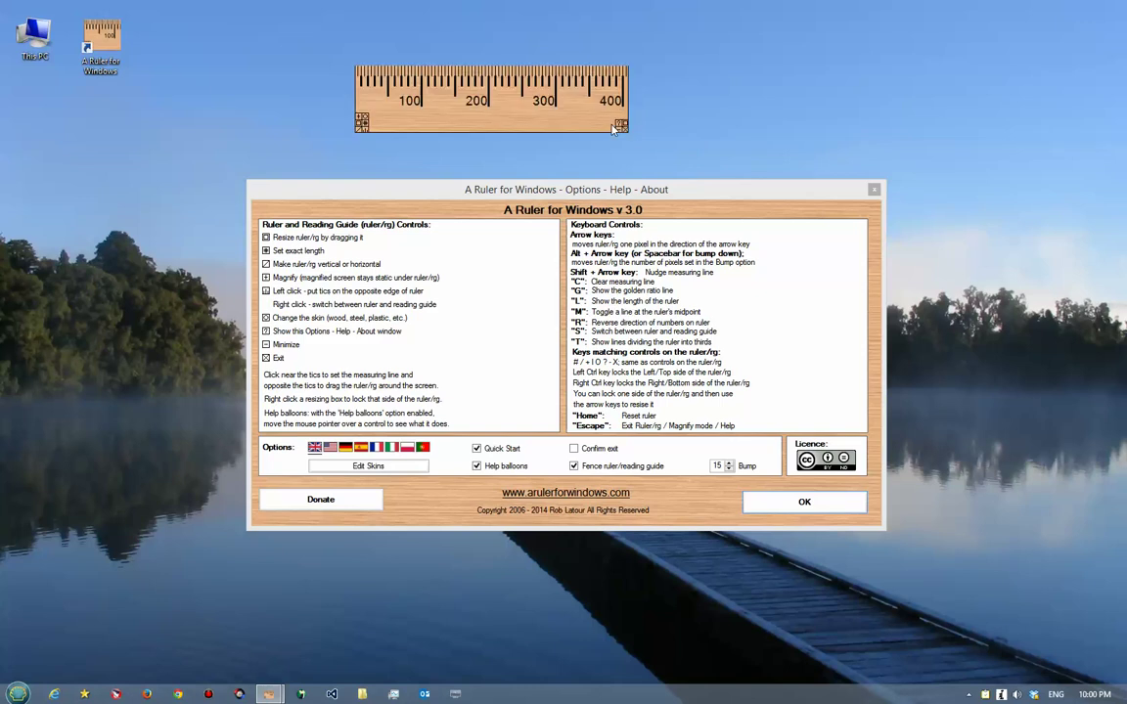
Reposition the ruler above the help window and switch it to vertical and back to horizontal
drag(546, 130, 670, 125)
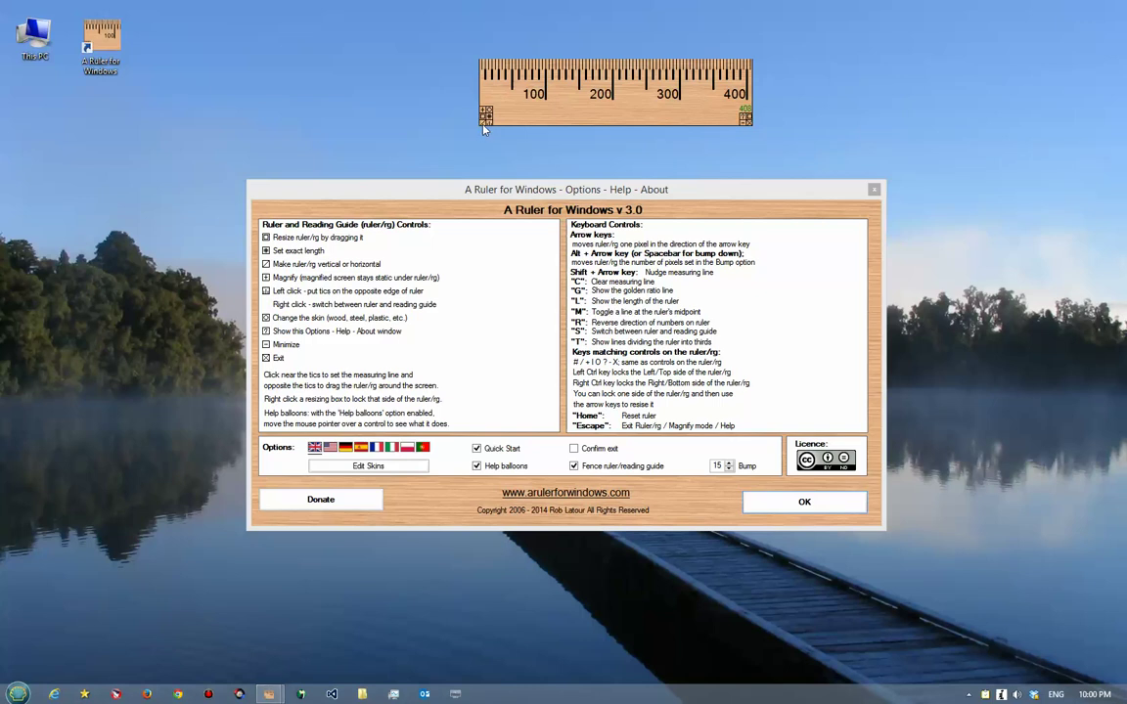
click(486, 117)
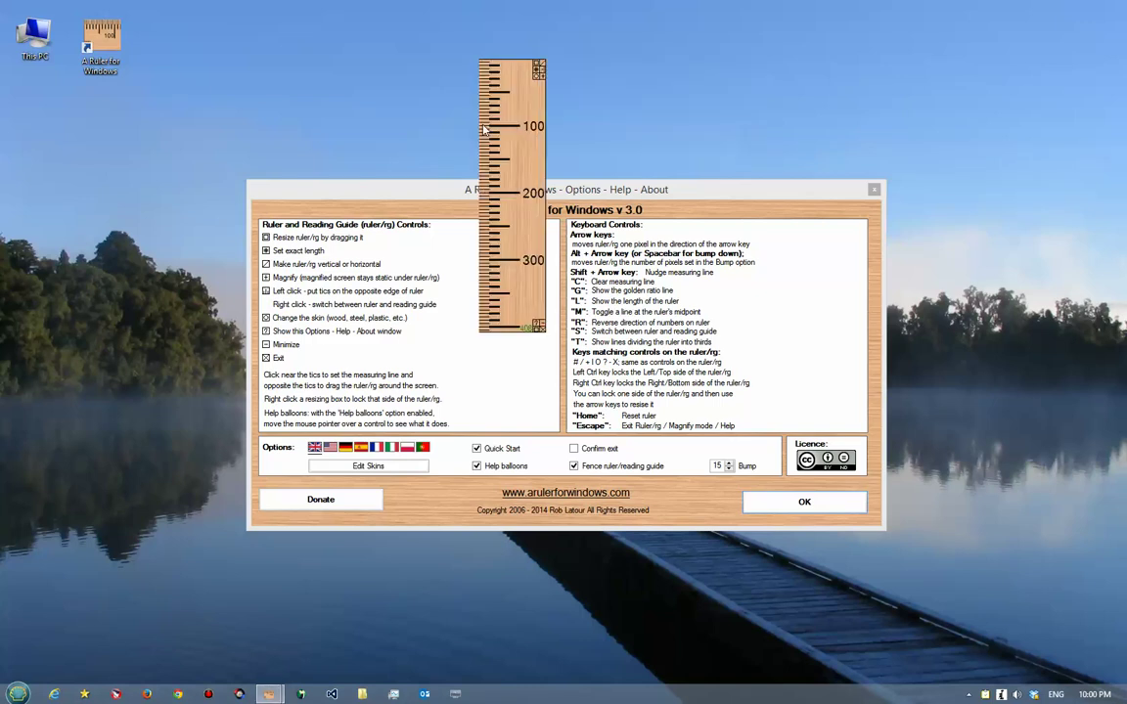
click(539, 68)
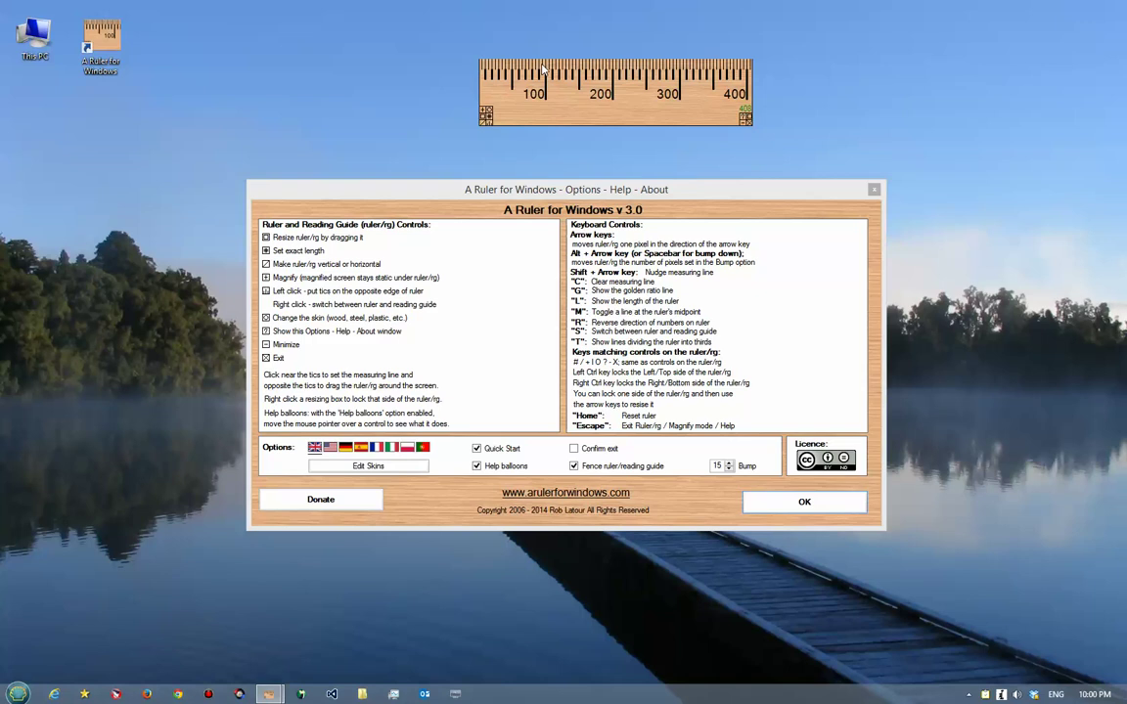
drag(482, 109, 439, 106)
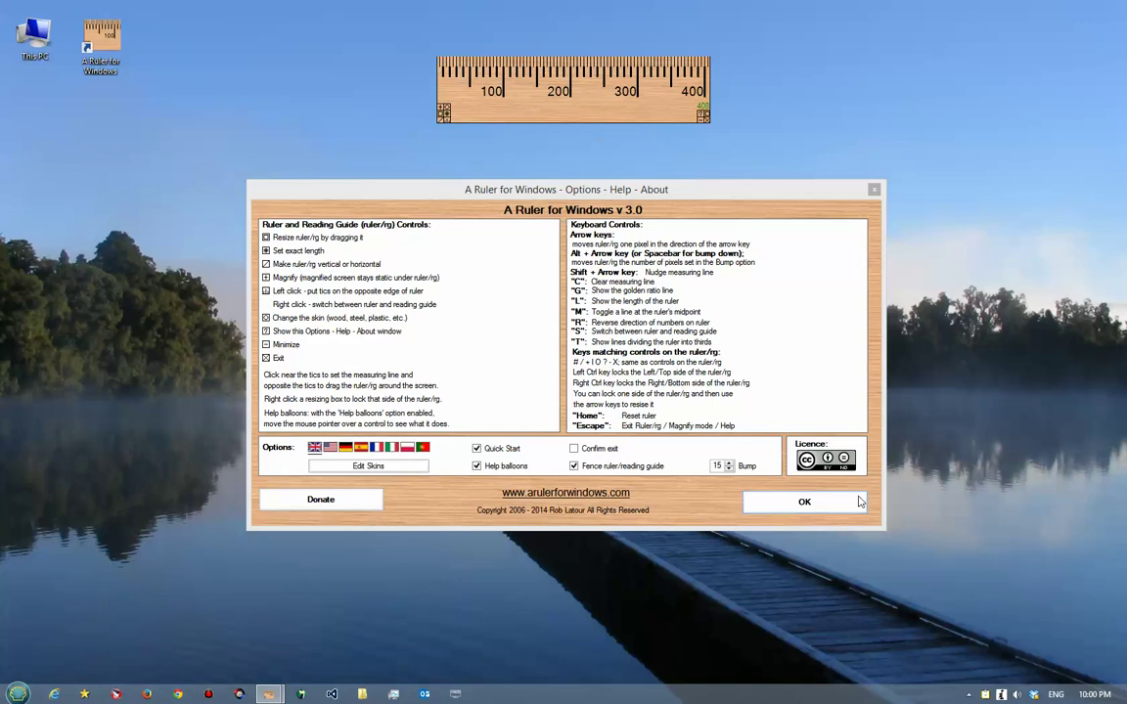
Align the ruler with the A Ruler for Windows desktop shortcut, mark the icon's edge with the measuring line and check it in the magnified view
drag(570, 119, 215, 145)
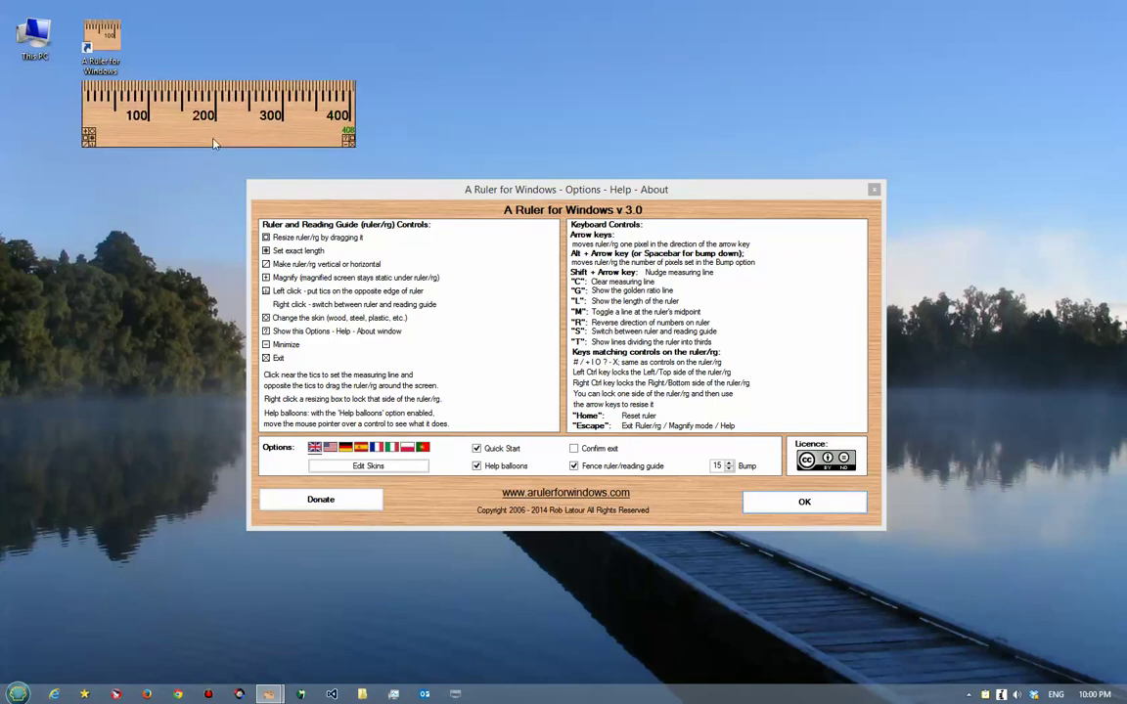
click(121, 86)
key(Escape)
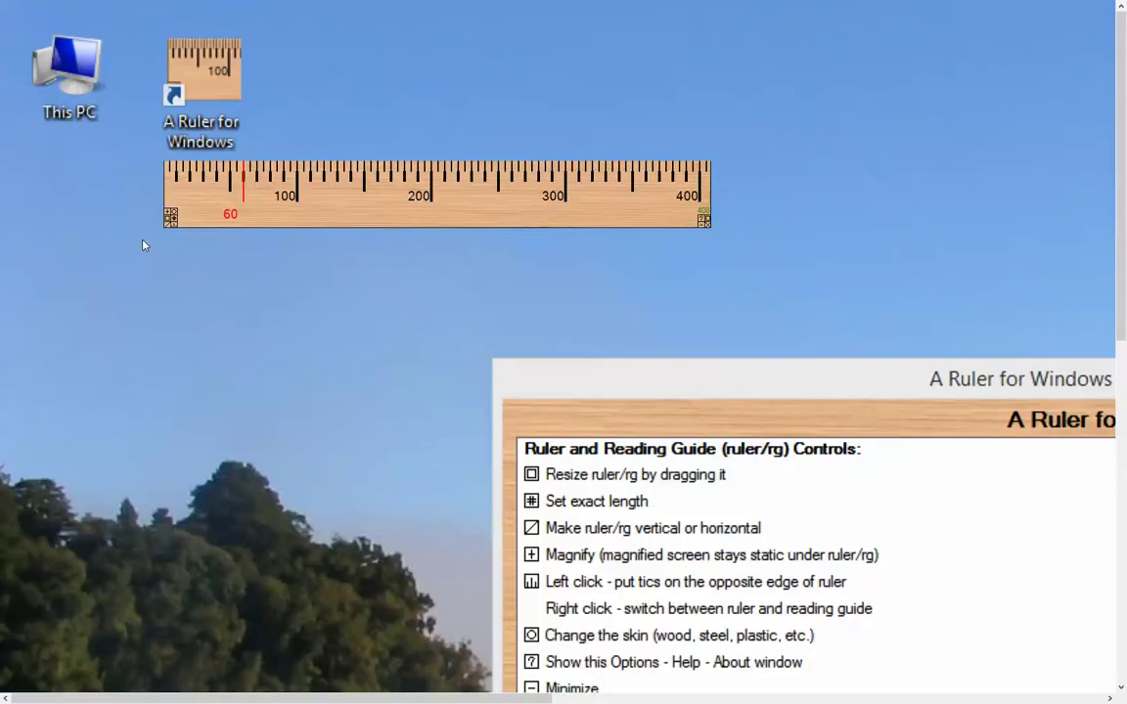
drag(284, 210, 288, 142)
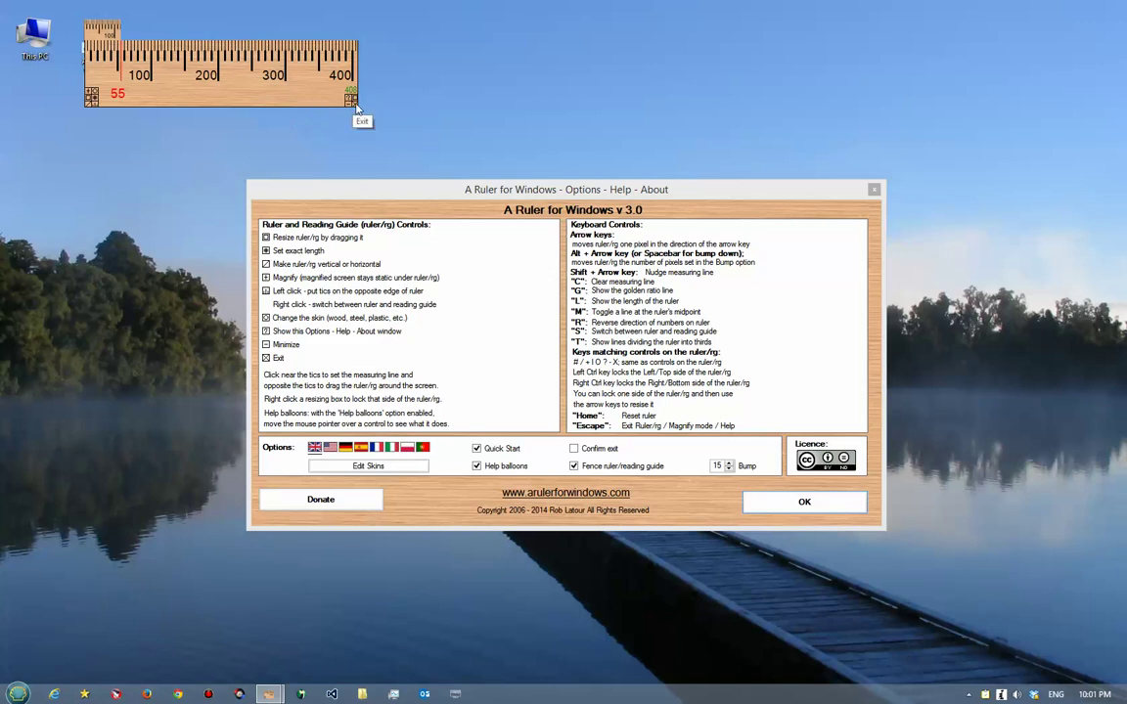
Move the ruler away from the desktop shortcut and cycle through its skins in both directions, including Brick Wall
drag(318, 109, 473, 130)
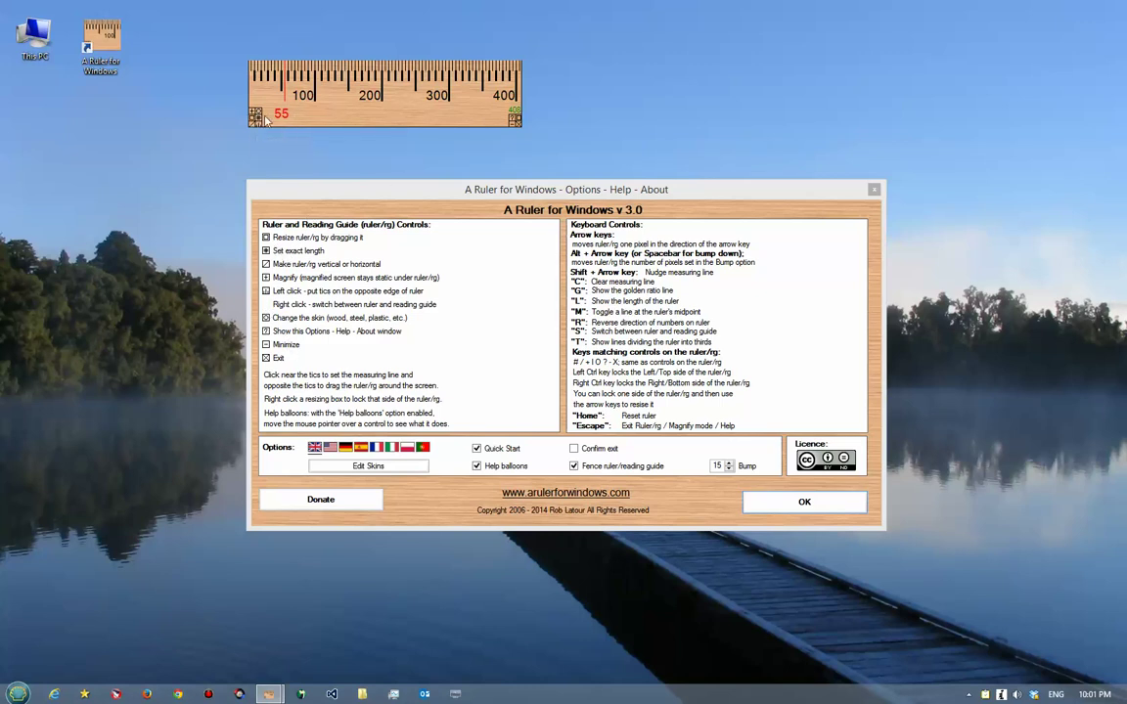
mouse_move(260, 115)
click(258, 116)
click(259, 115)
right_click(259, 115)
right_click(259, 115)
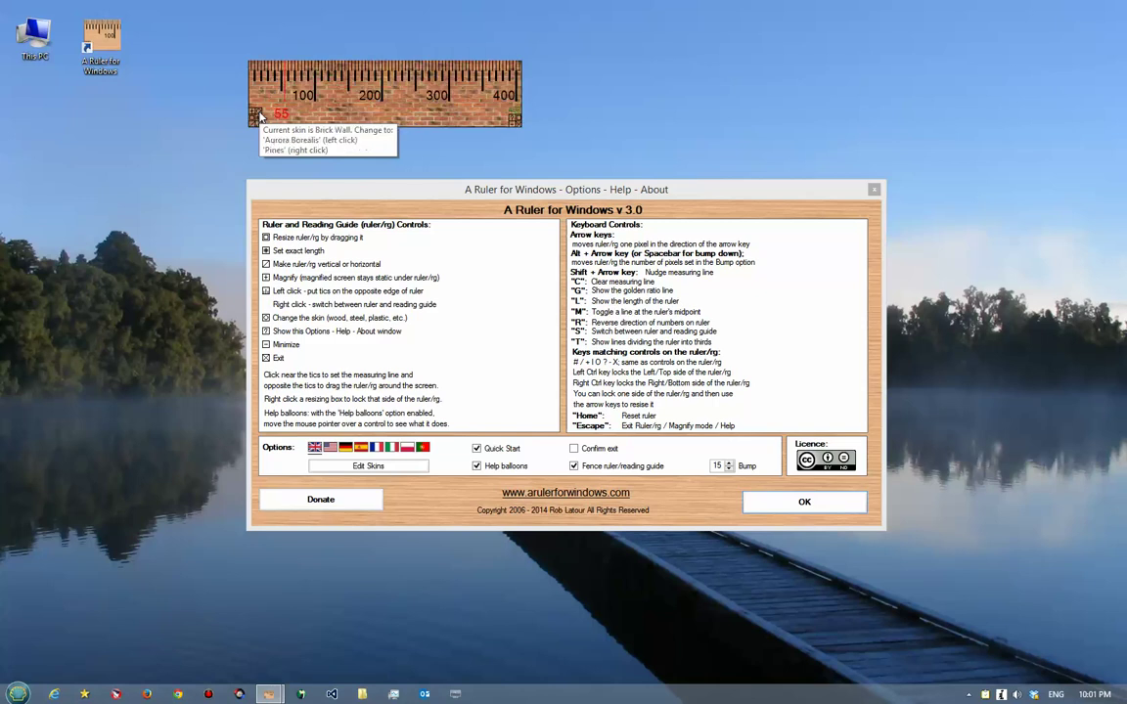
right_click(258, 116)
right_click(258, 116)
right_click(259, 115)
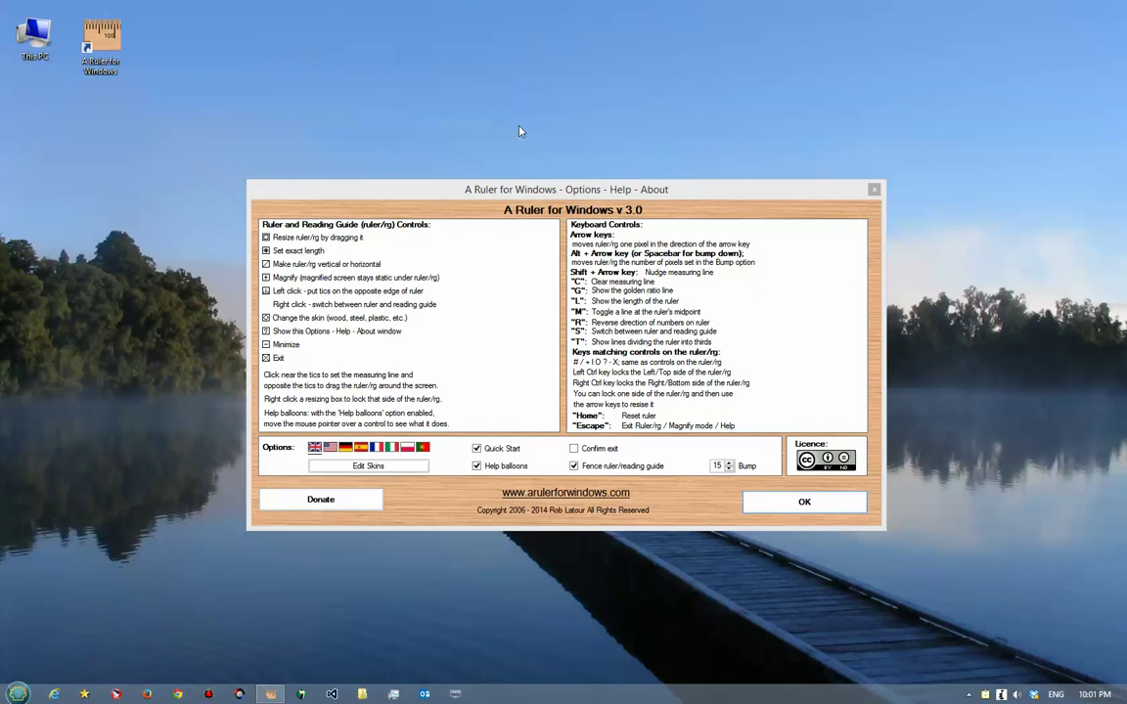
Open the skin editor, select the Brick Wall skin, and try a more see-through transparency before returning it to fully opaque
click(368, 467)
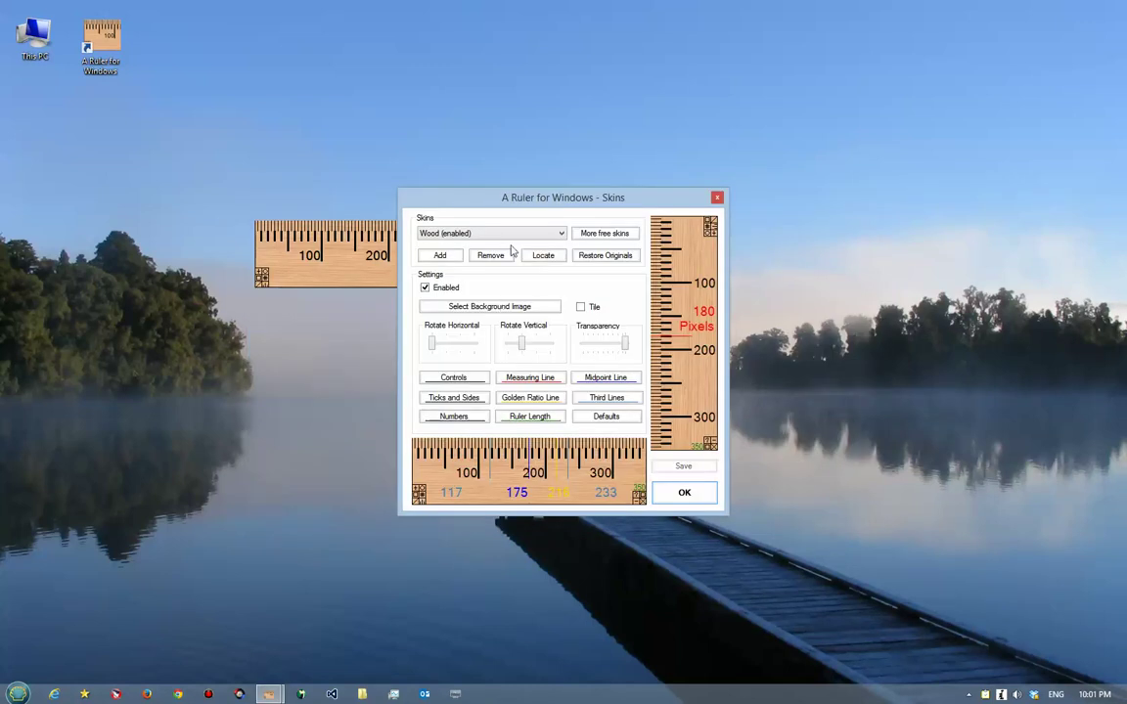
click(510, 233)
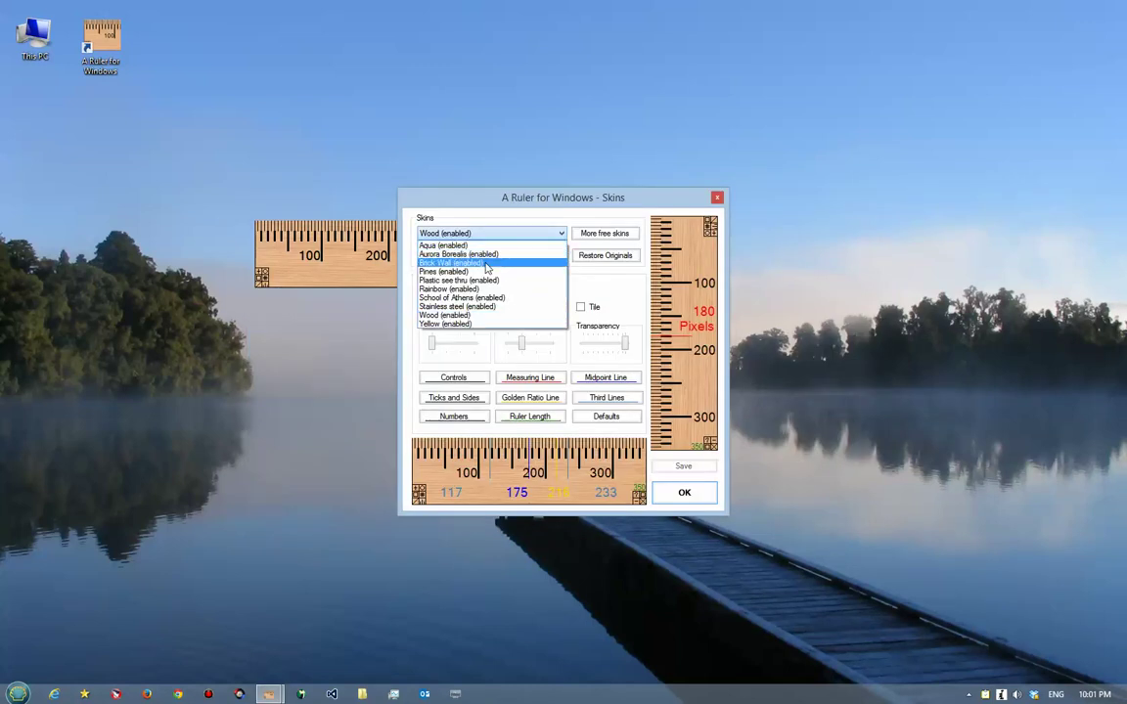
click(486, 264)
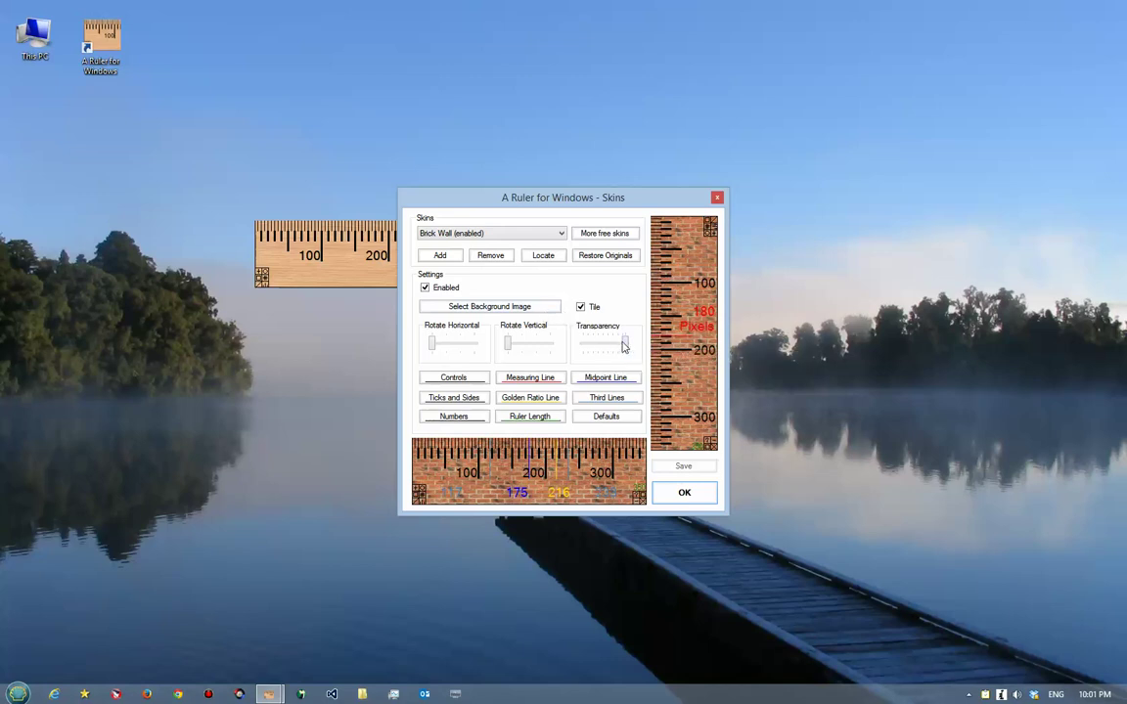
drag(622, 344, 609, 346)
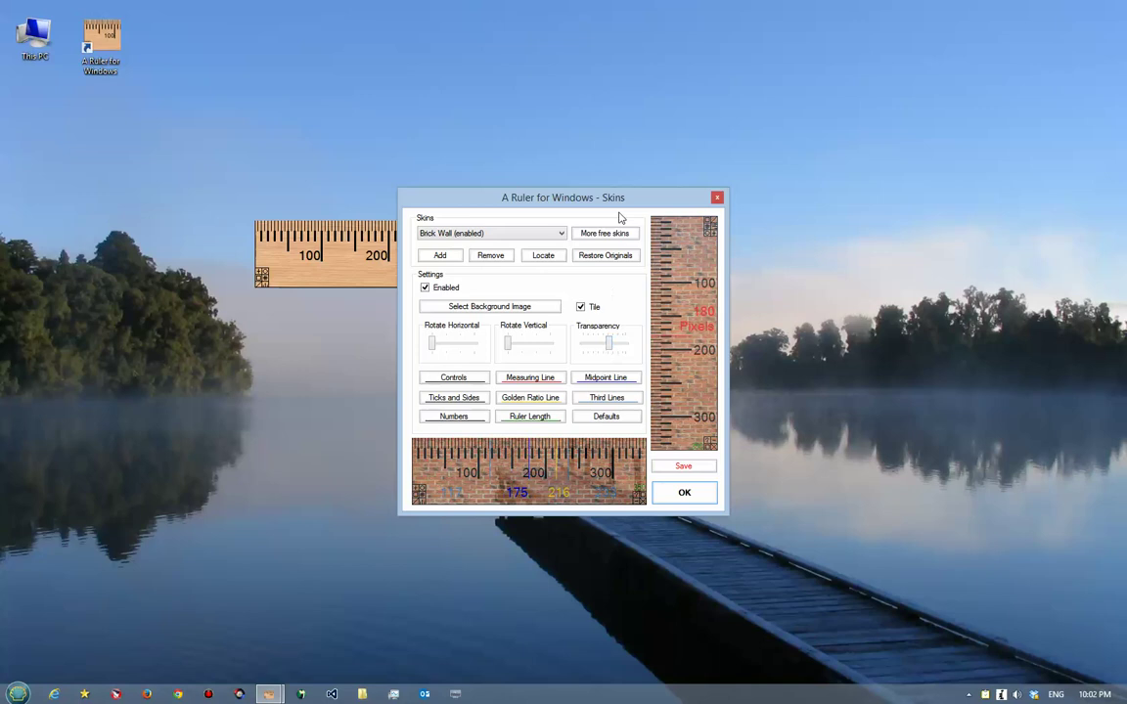
drag(620, 203, 593, 191)
drag(562, 331, 589, 336)
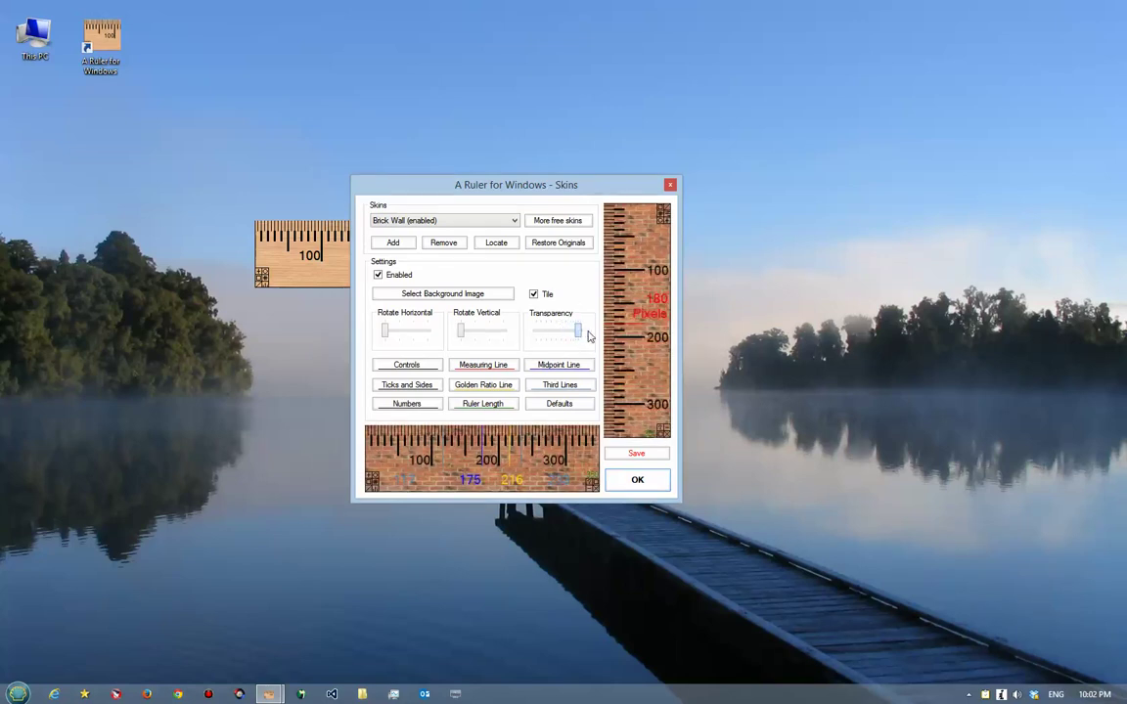
Locate the folder holding the skin definition files, view it full screen and close it
click(497, 243)
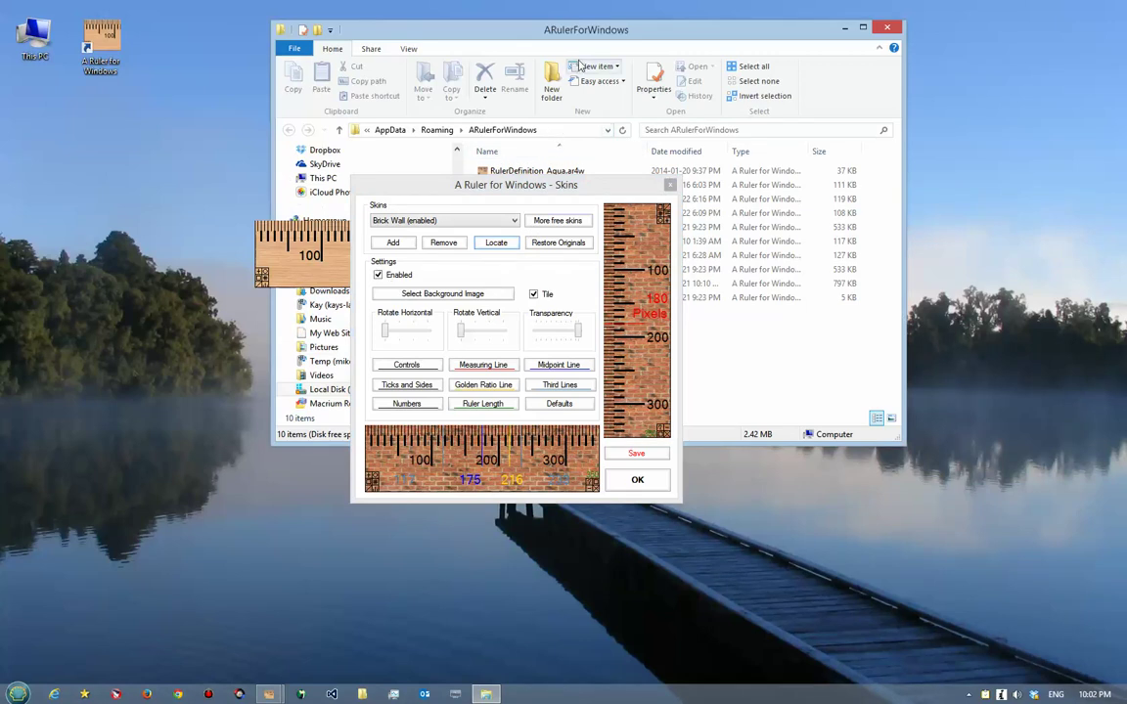
drag(527, 32, 802, 0)
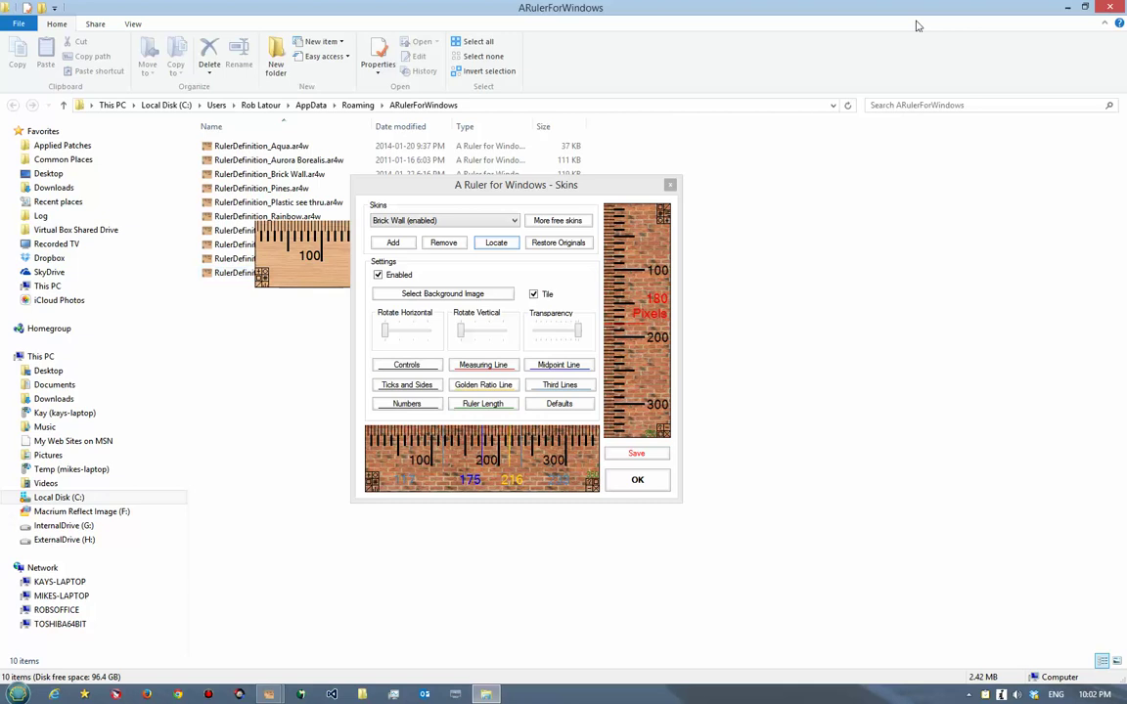
click(1109, 7)
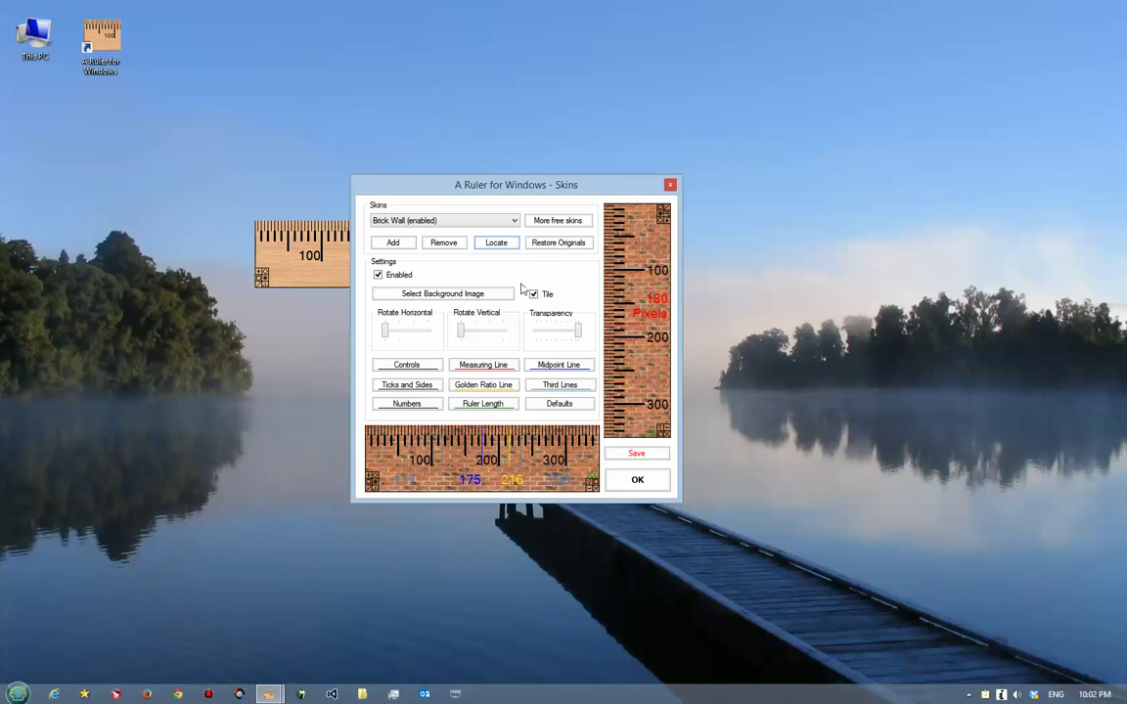
Open the web page offering more free skins and save the changes to the Brick Wall skin
click(561, 222)
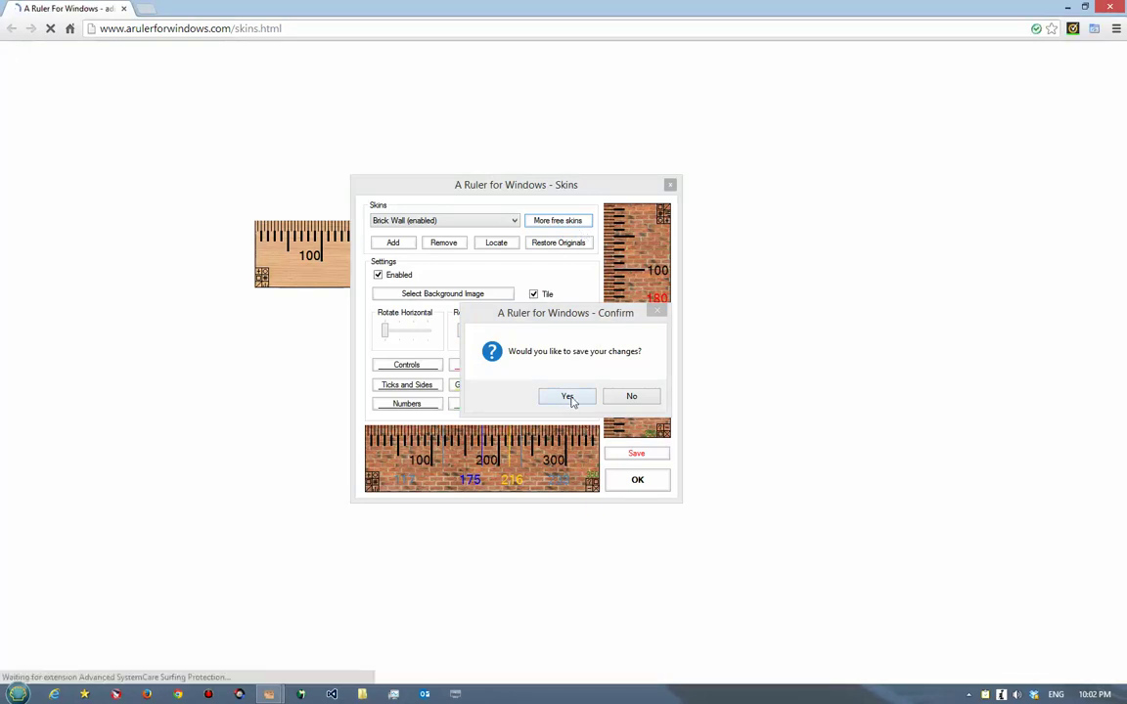
click(576, 396)
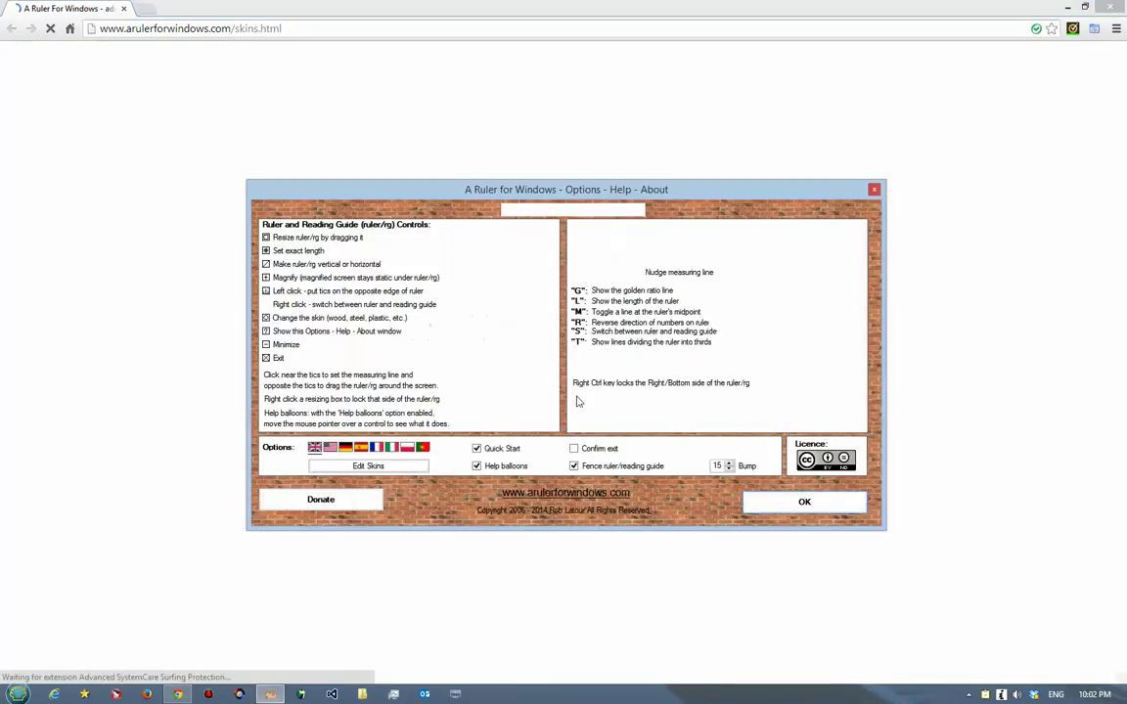
Exit the running ruler and install the Kitten skin by downloading and opening its definition file from the extra skins page
click(788, 502)
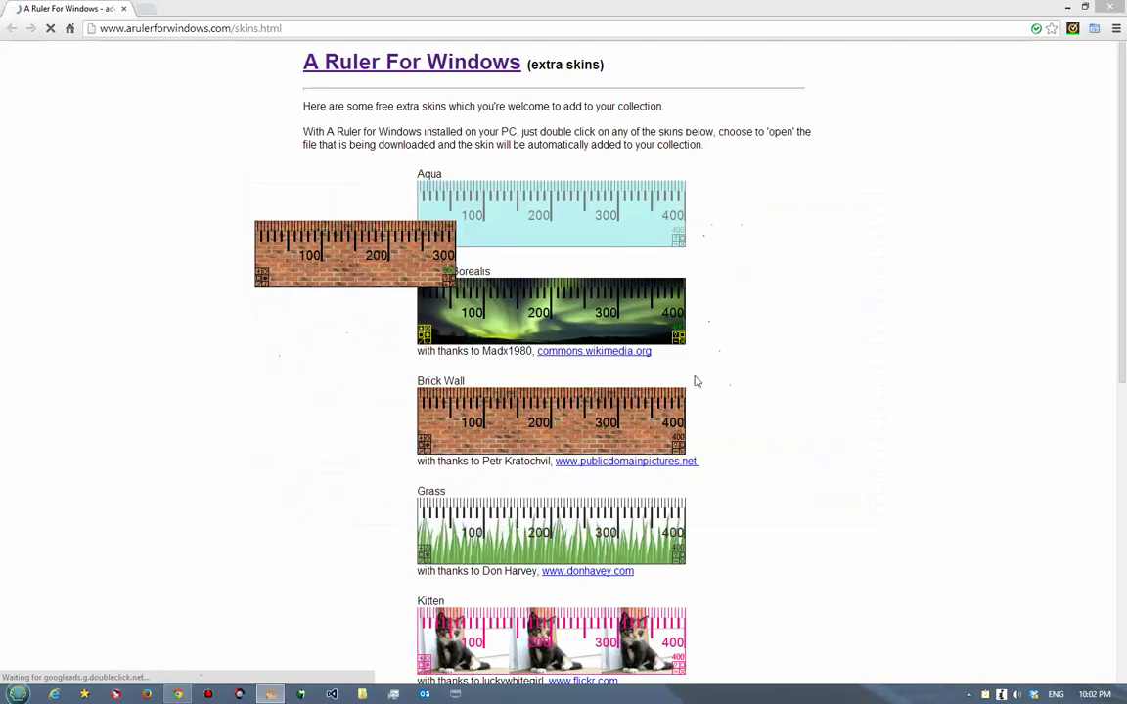
click(458, 293)
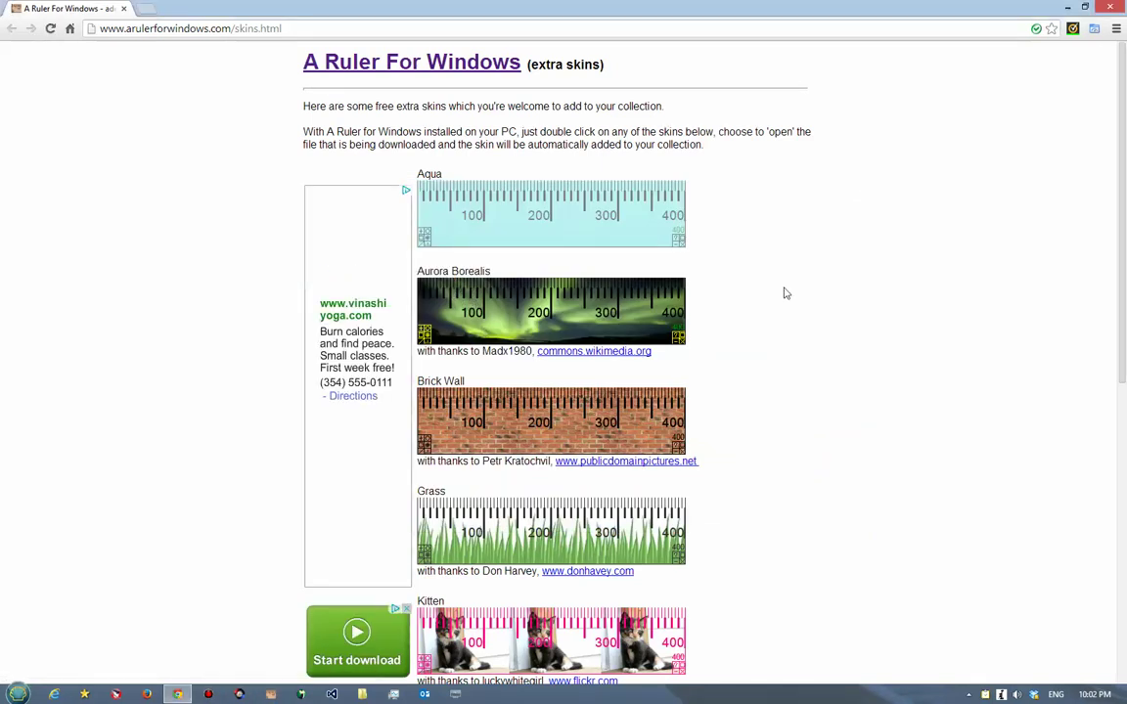
scroll(786, 293, down, 3)
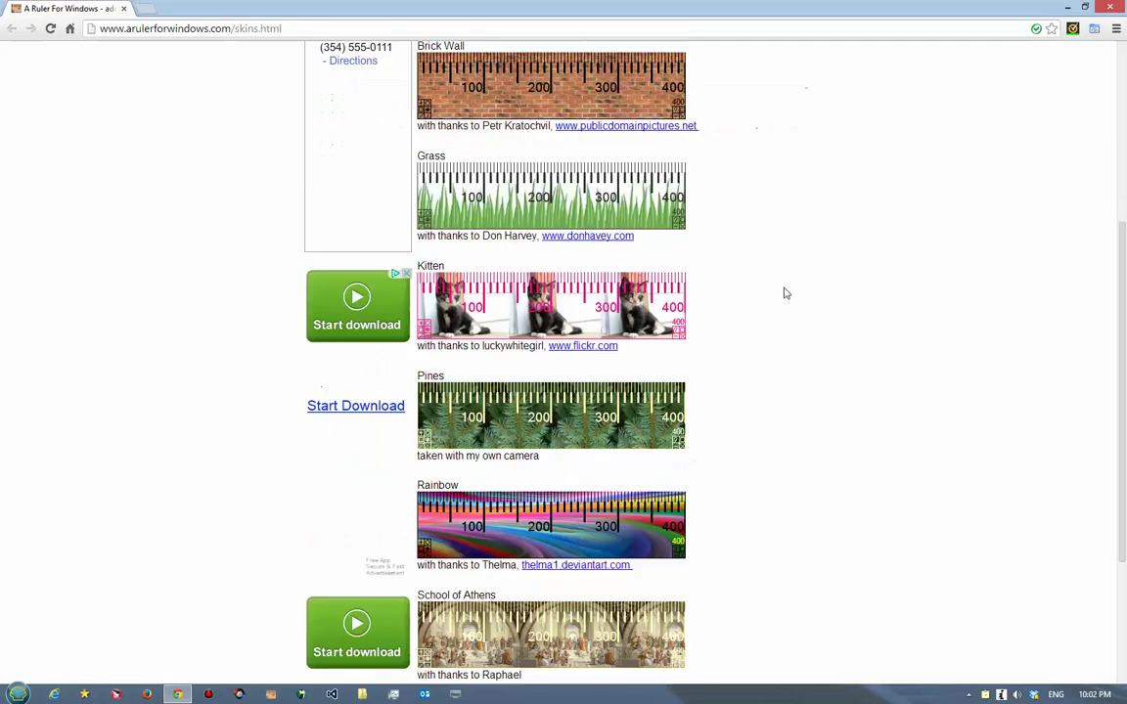
click(590, 319)
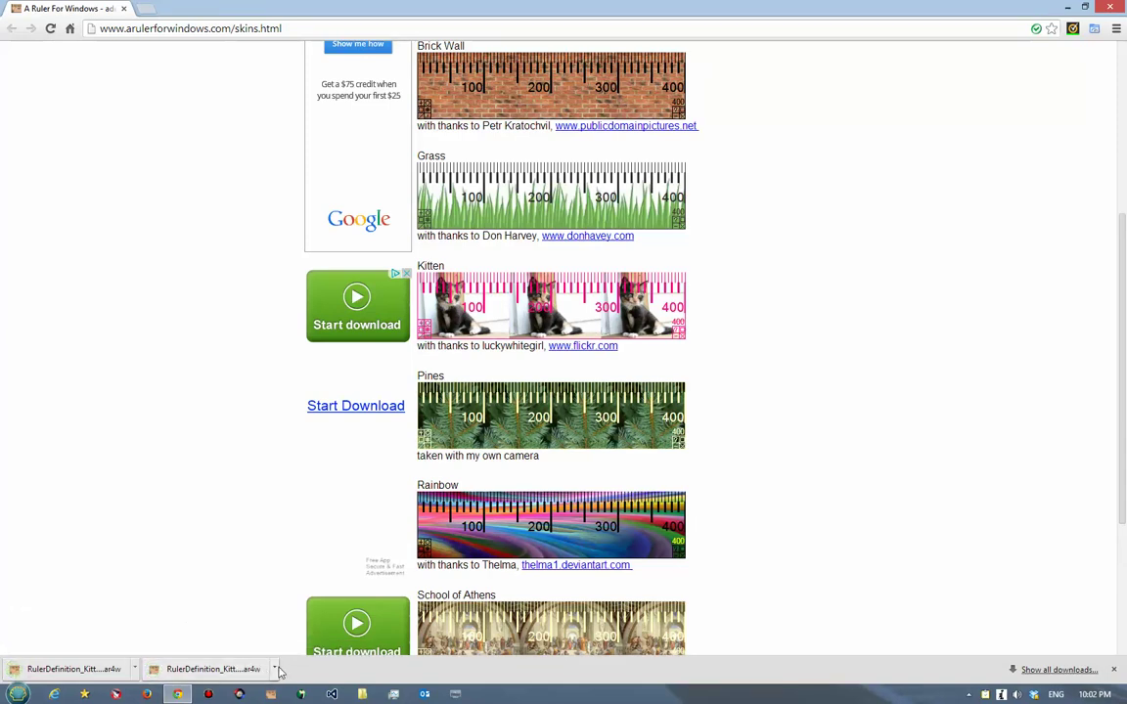
click(277, 672)
click(308, 585)
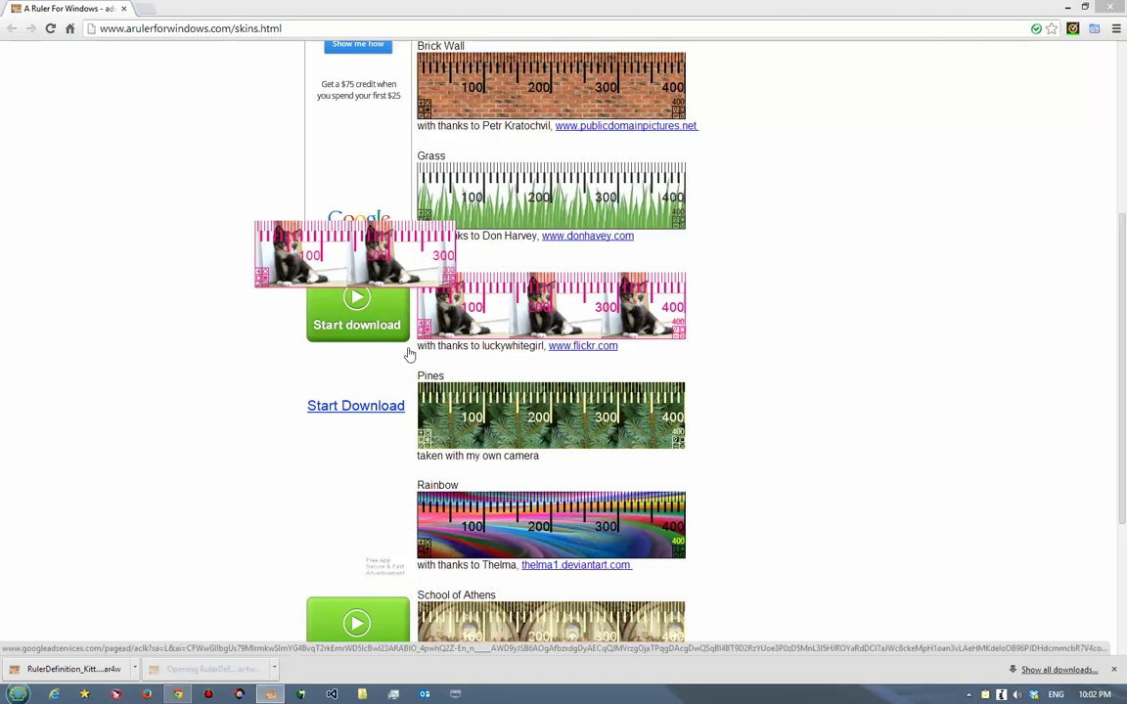
Move the Kitten ruler clear of the skins page, minimize the browser and reposition the ruler on the desktop
drag(356, 240, 869, 332)
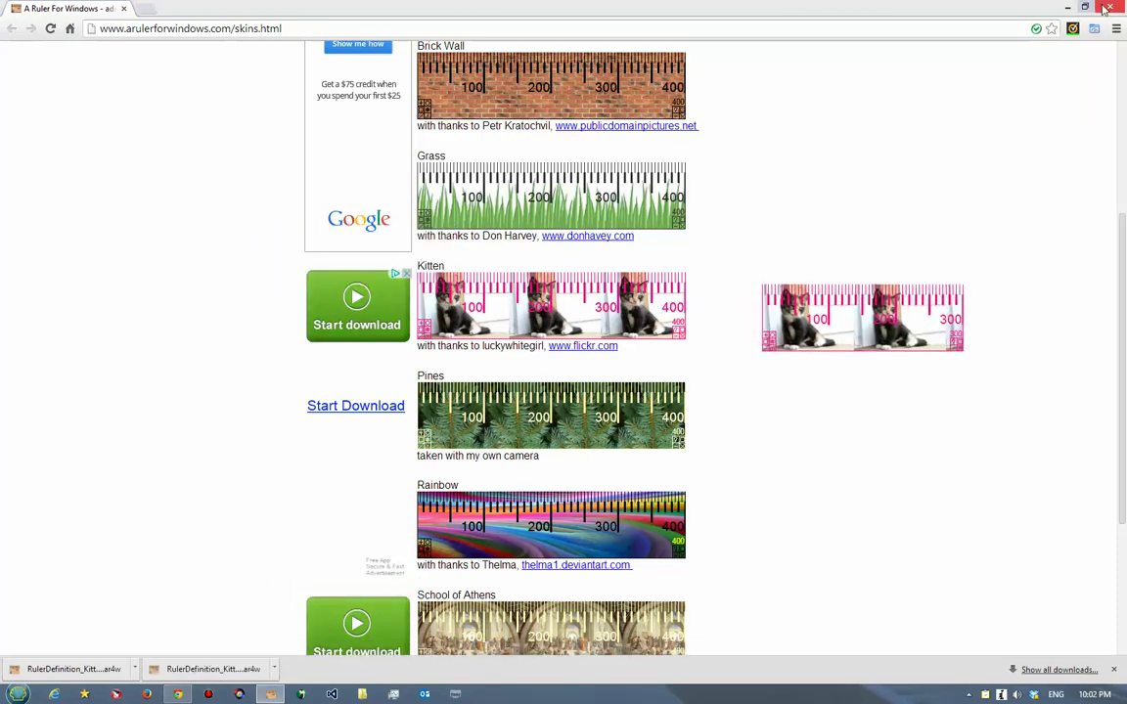
click(1067, 6)
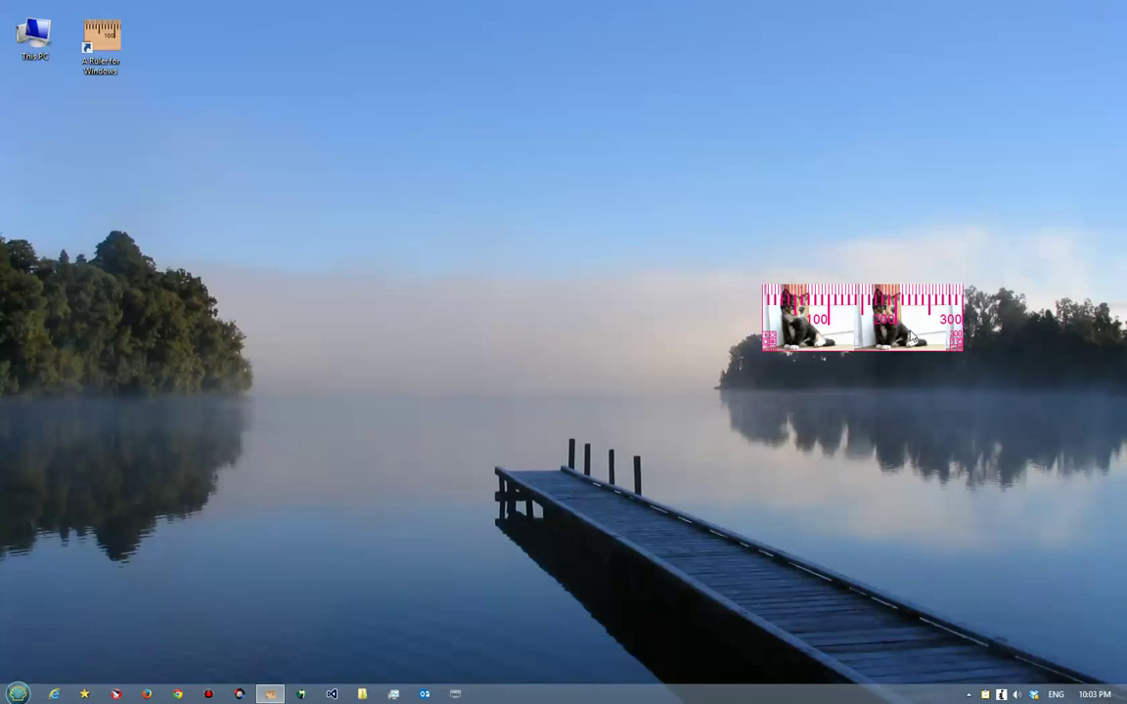
drag(911, 335, 496, 274)
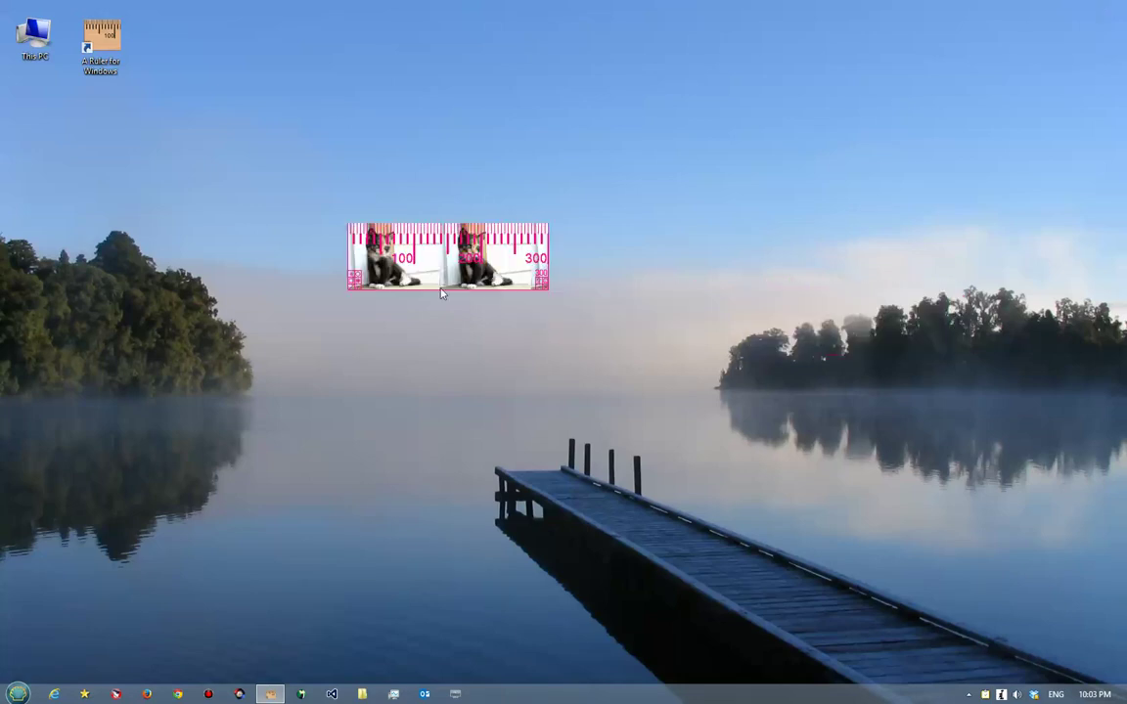
Cycle the ruler's skin through Pines and School of Athens, ending on Wood
click(355, 279)
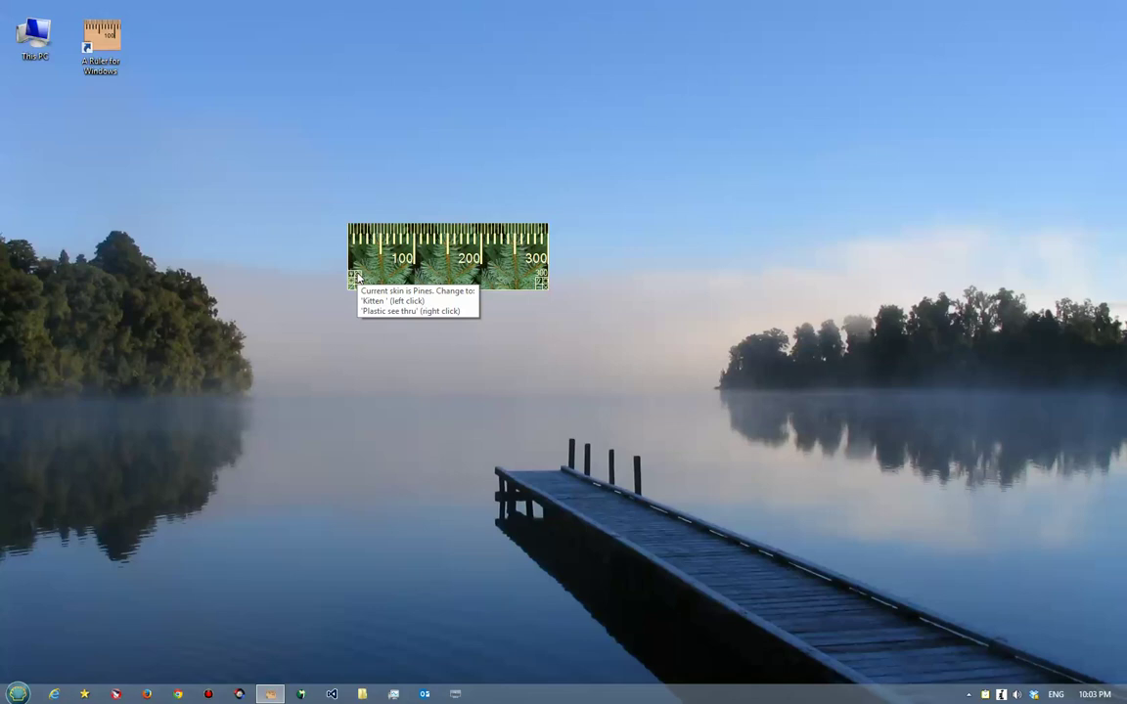
click(355, 278)
right_click(355, 279)
right_click(355, 279)
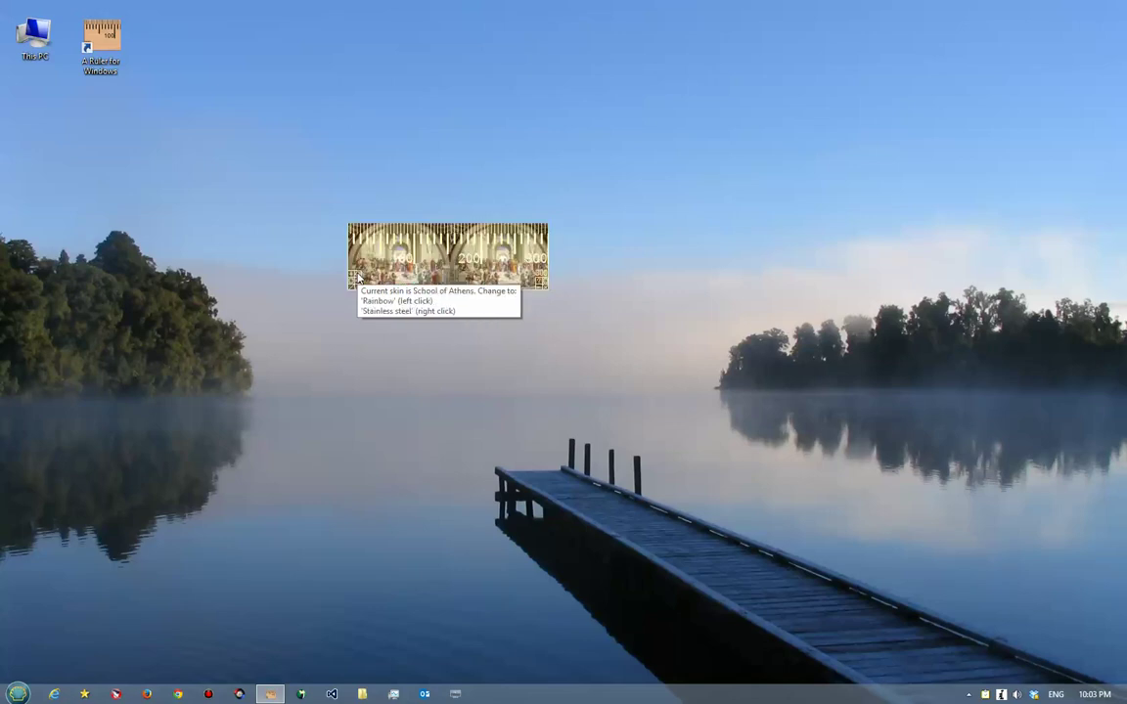
right_click(355, 279)
right_click(355, 279)
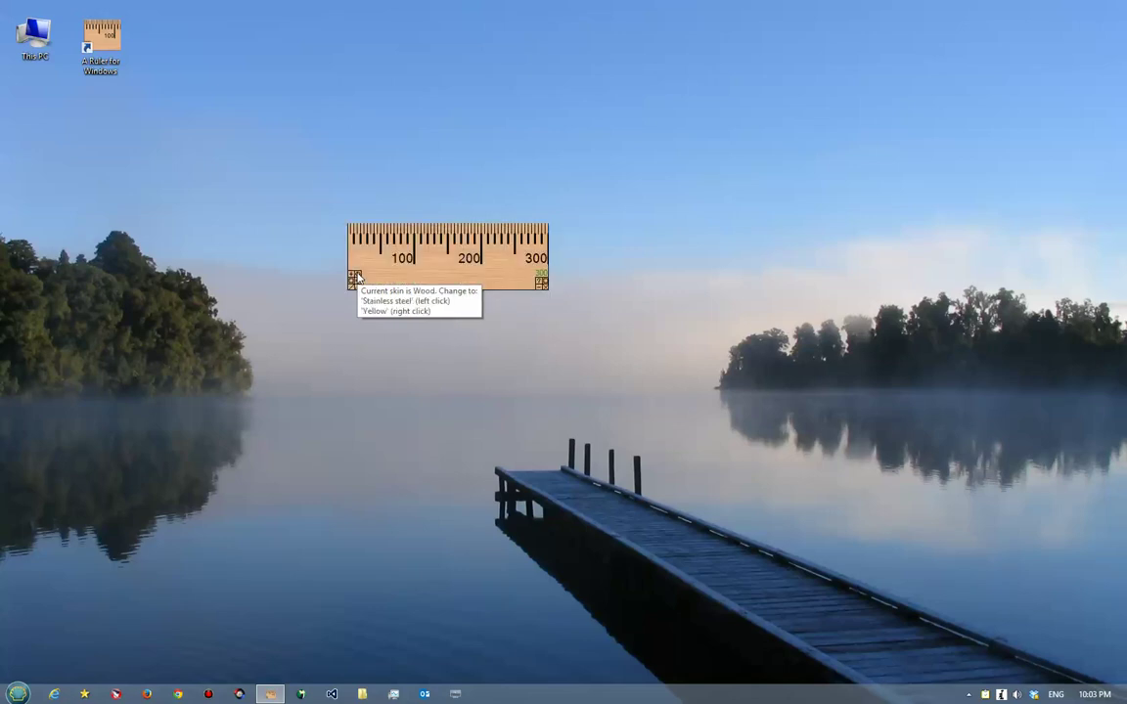
Move the Wood ruler up, switch it to a reading guide and stretch its right end to more than double its length
drag(445, 284, 460, 250)
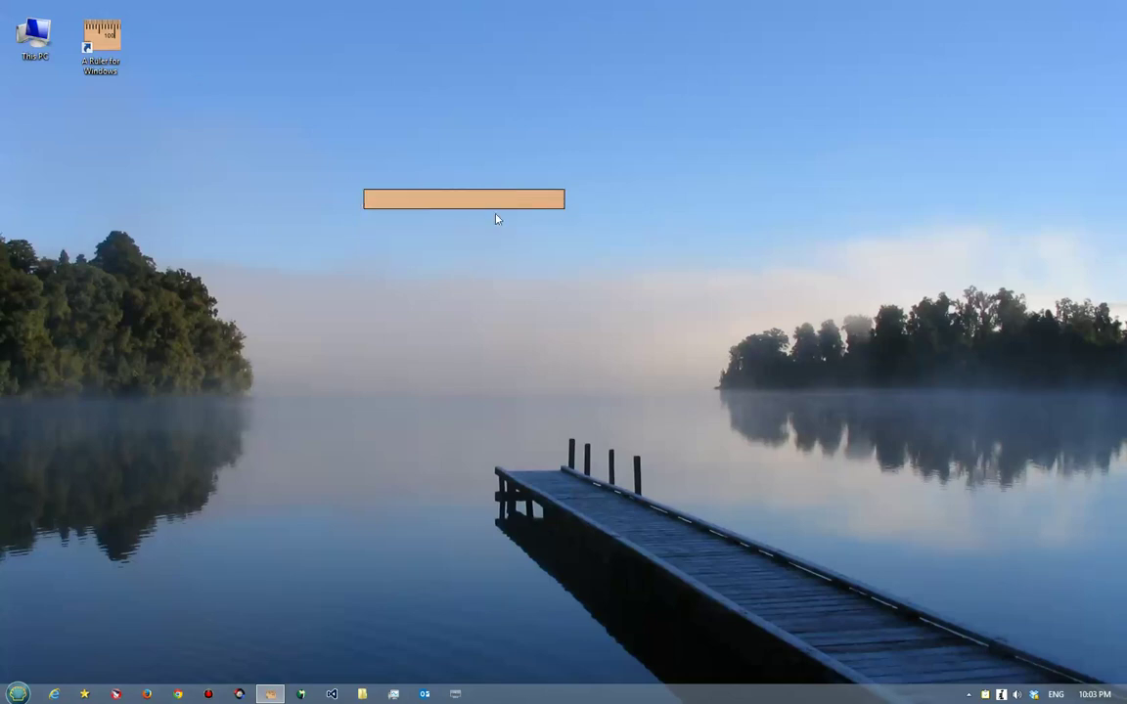
mouse_move(560, 199)
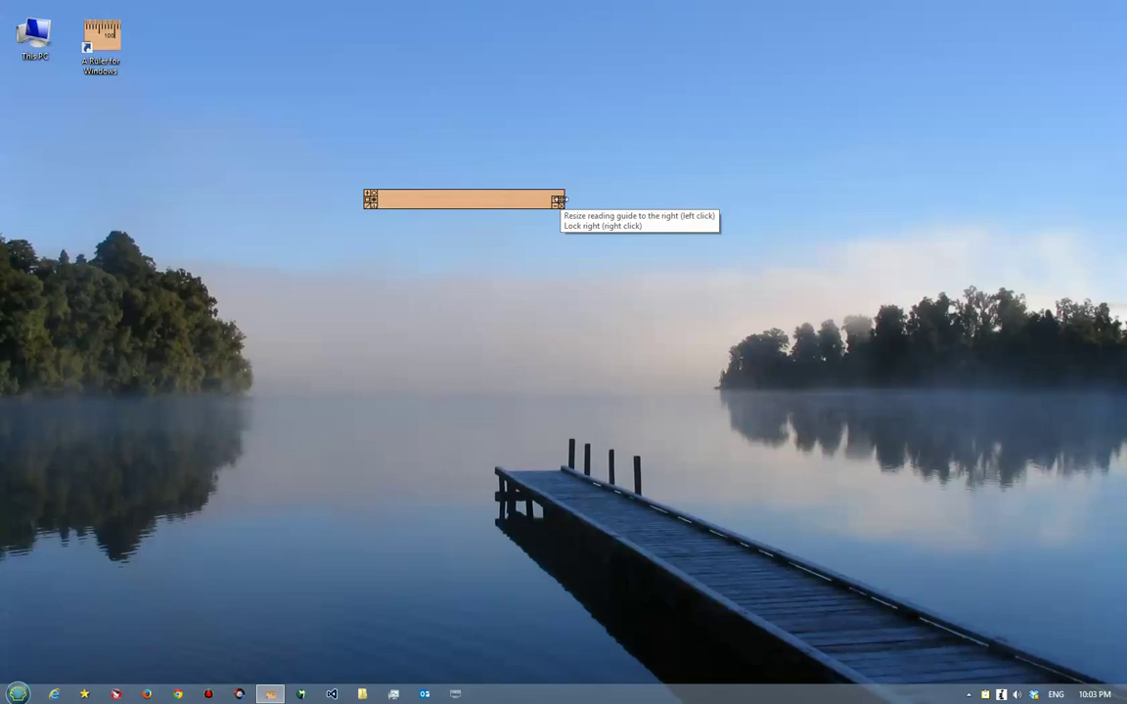
drag(559, 199, 835, 219)
Start a second ruler from the desktop shortcut, open its options and help window, and position that window below the reading guide
click(101, 44)
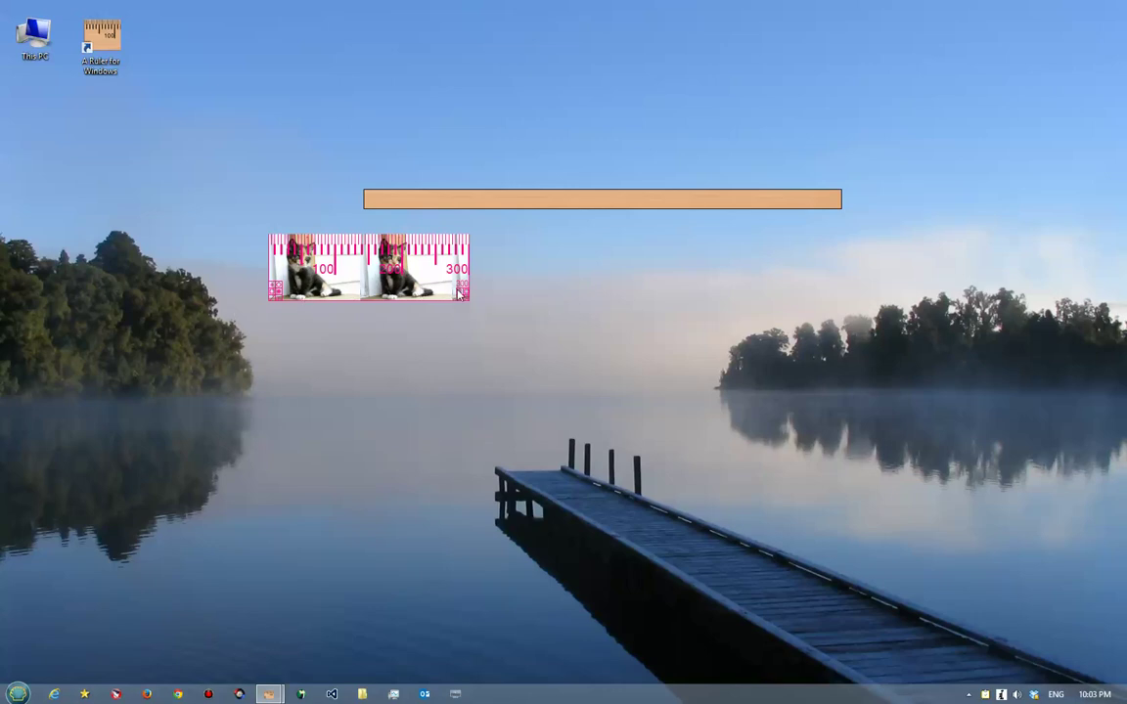
click(462, 296)
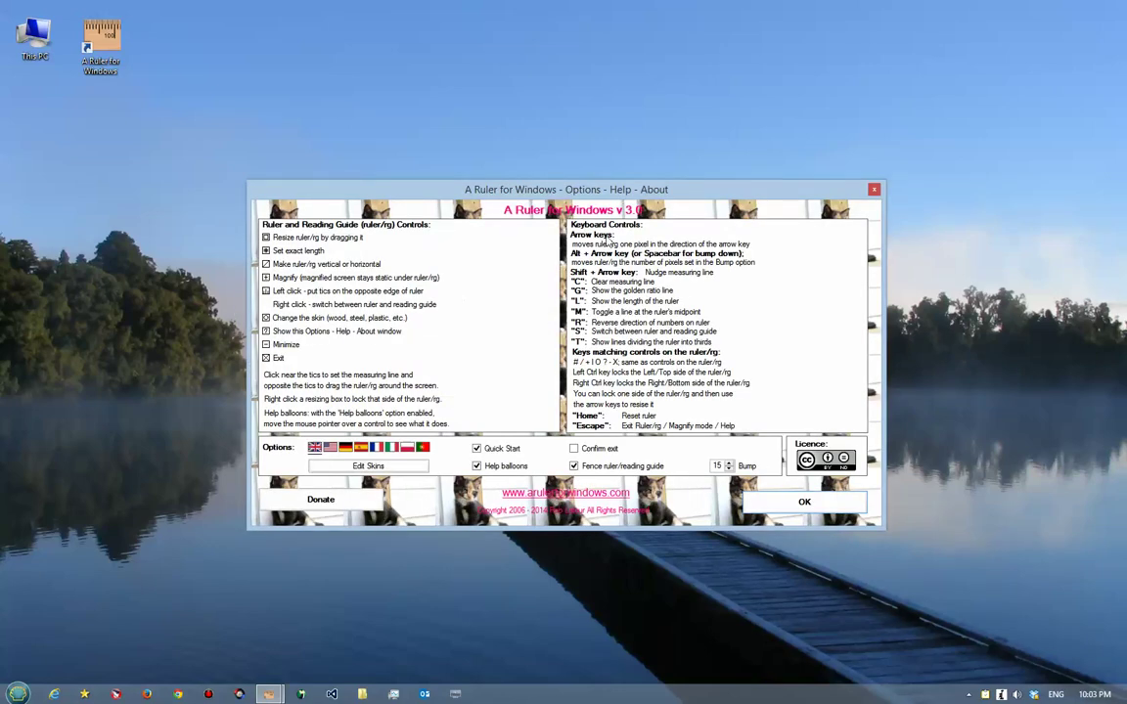
mouse_move(577, 194)
mouse_down()
mouse_move(634, 363)
mouse_move(559, 368)
mouse_move(559, 423)
mouse_move(563, 180)
mouse_up()
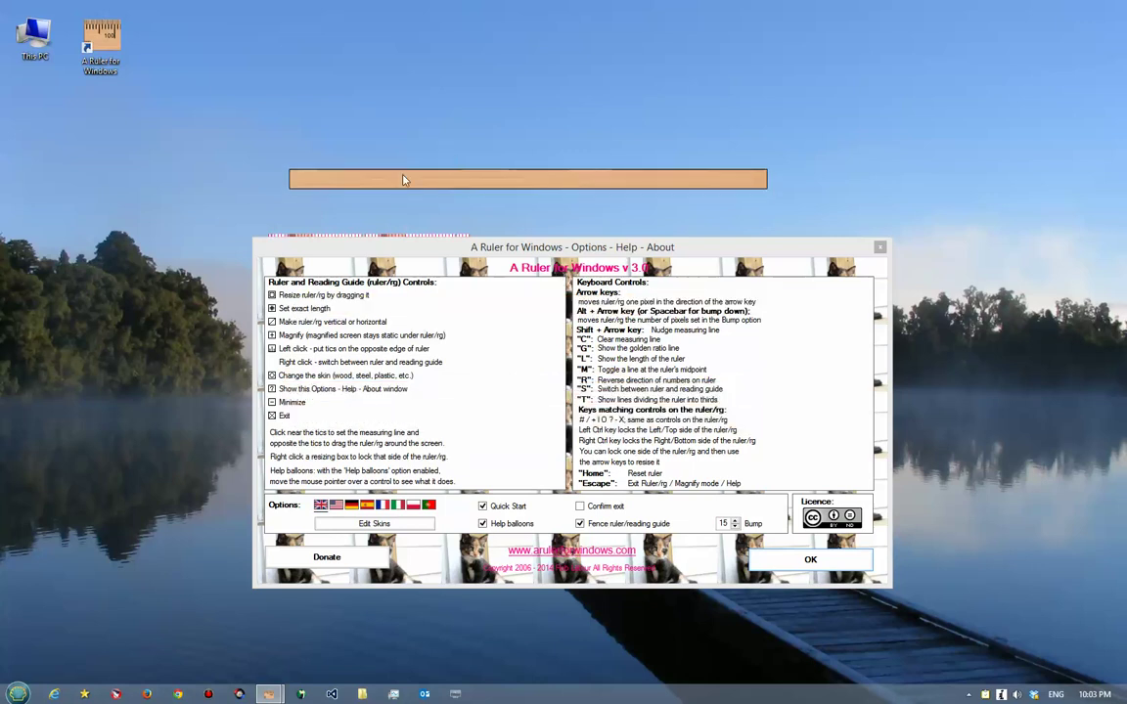
Toggle the reading guide's orientation and back, and change its skin through Rainbow to Plastic see thru
mouse_move(299, 187)
key(slash)
key(slash)
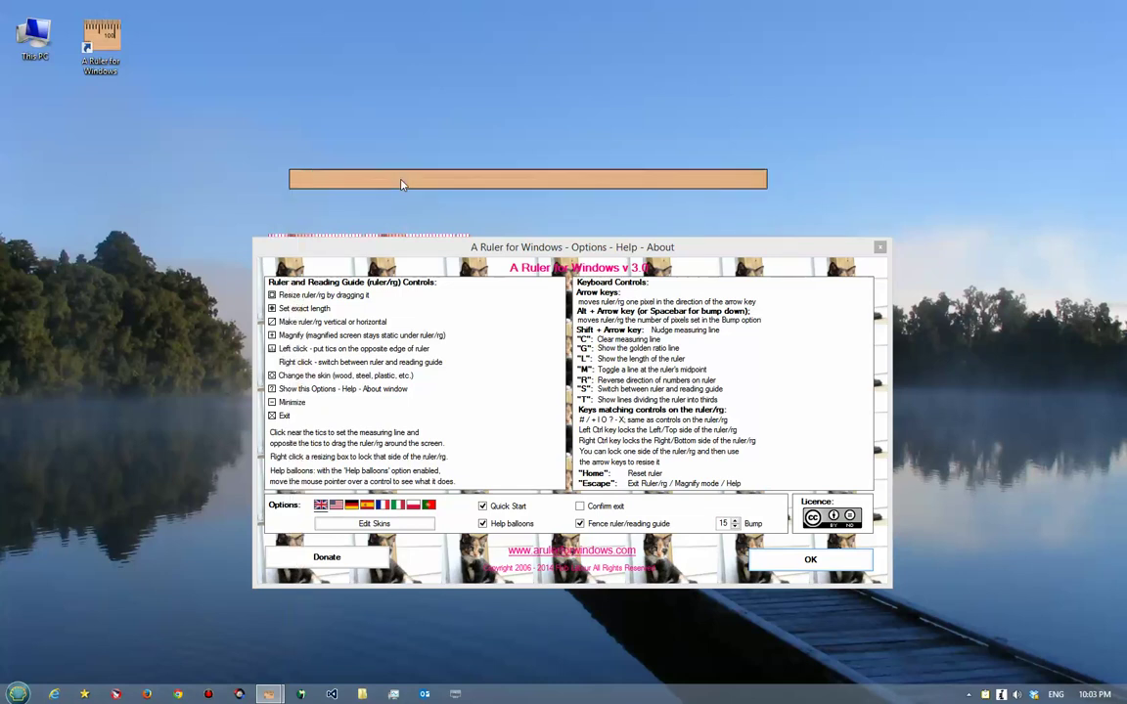
click(296, 178)
click(296, 178)
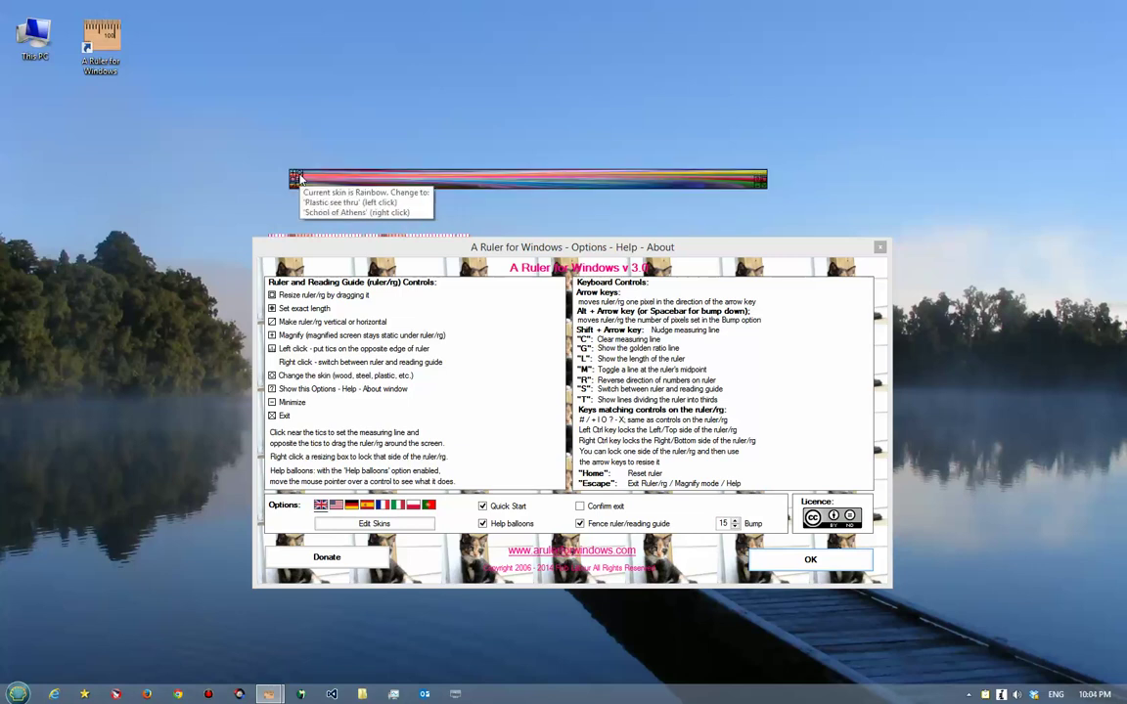
click(296, 178)
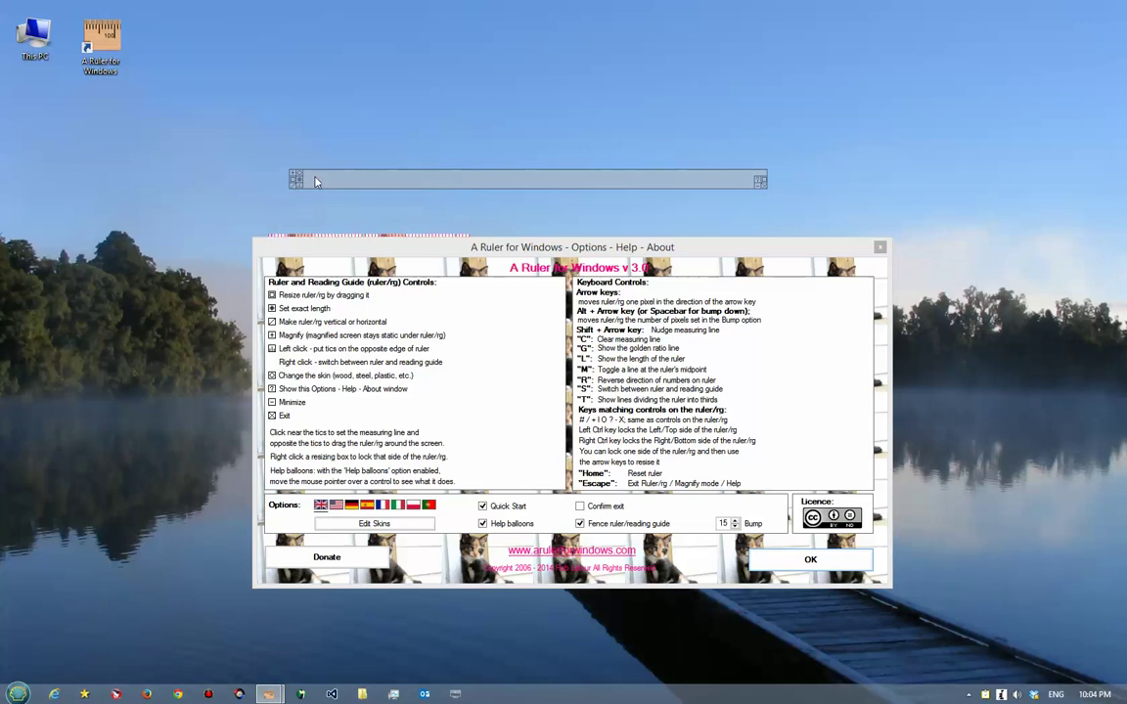
Switch the see-through reading guide back to a ruler and exit it
right_click(315, 180)
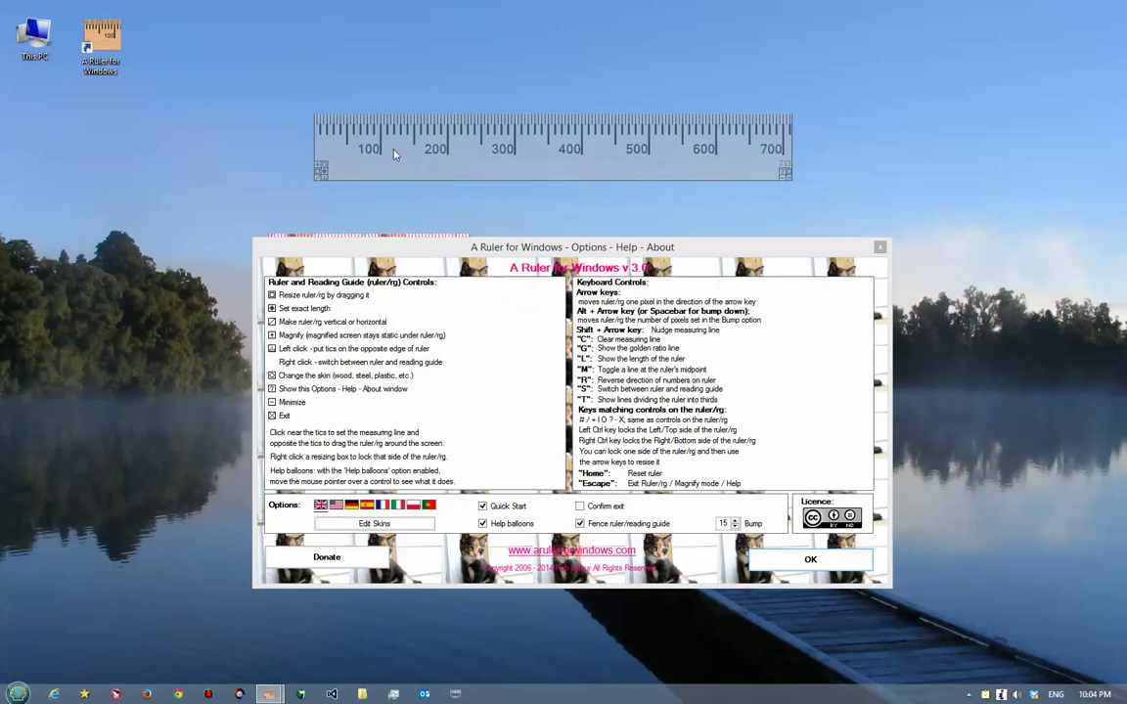
click(790, 181)
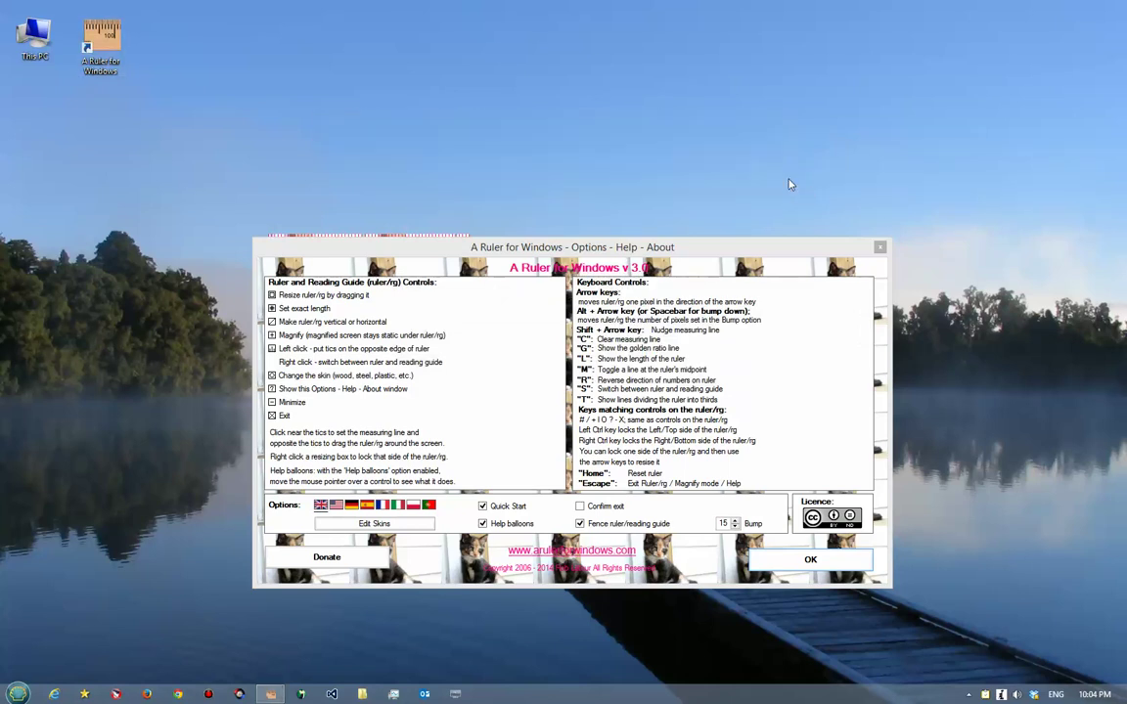
Open the skin editor, select the Wood skin for the remaining ruler and confirm
click(374, 523)
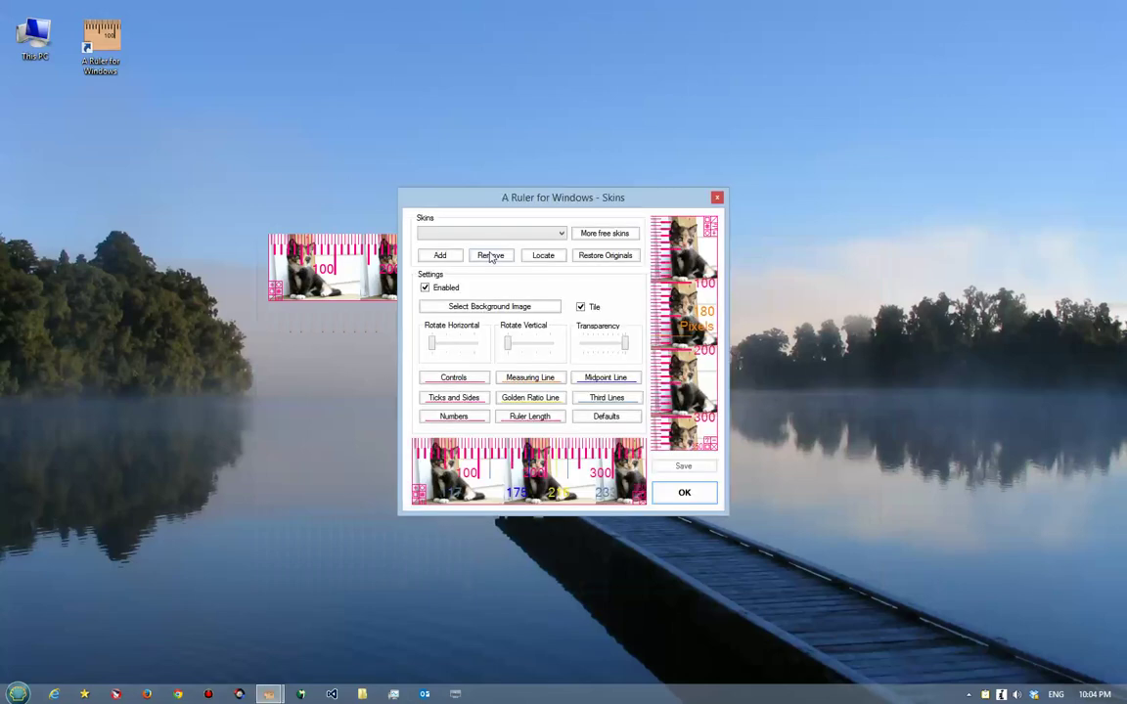
click(460, 232)
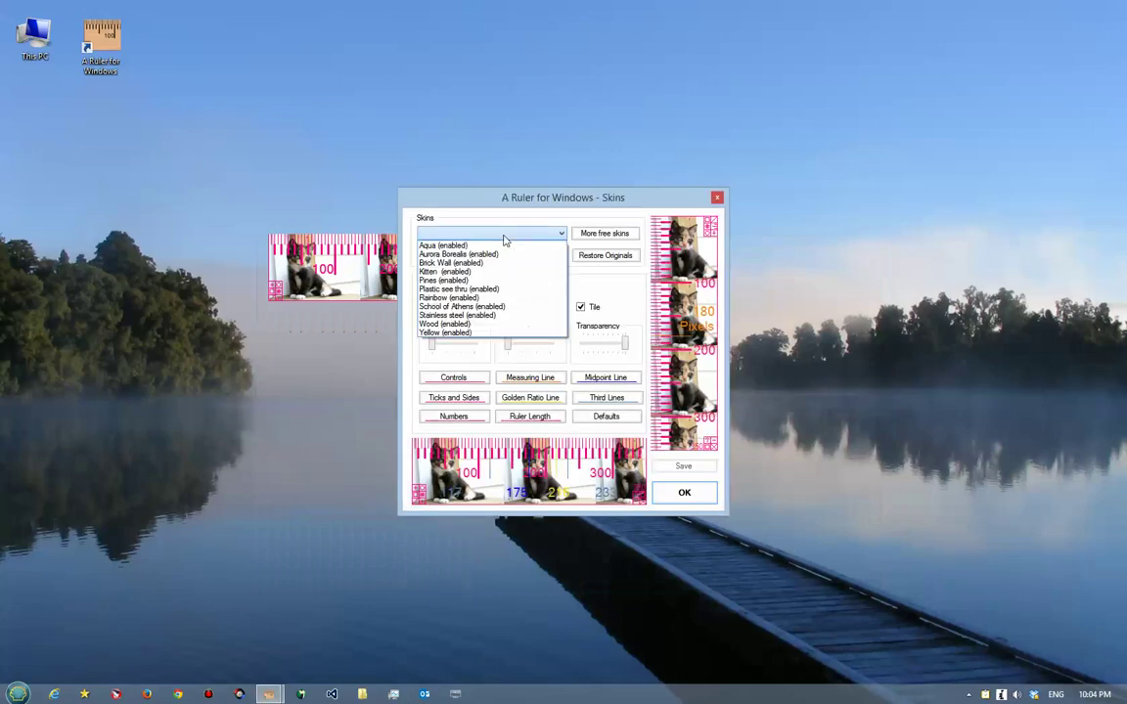
click(457, 324)
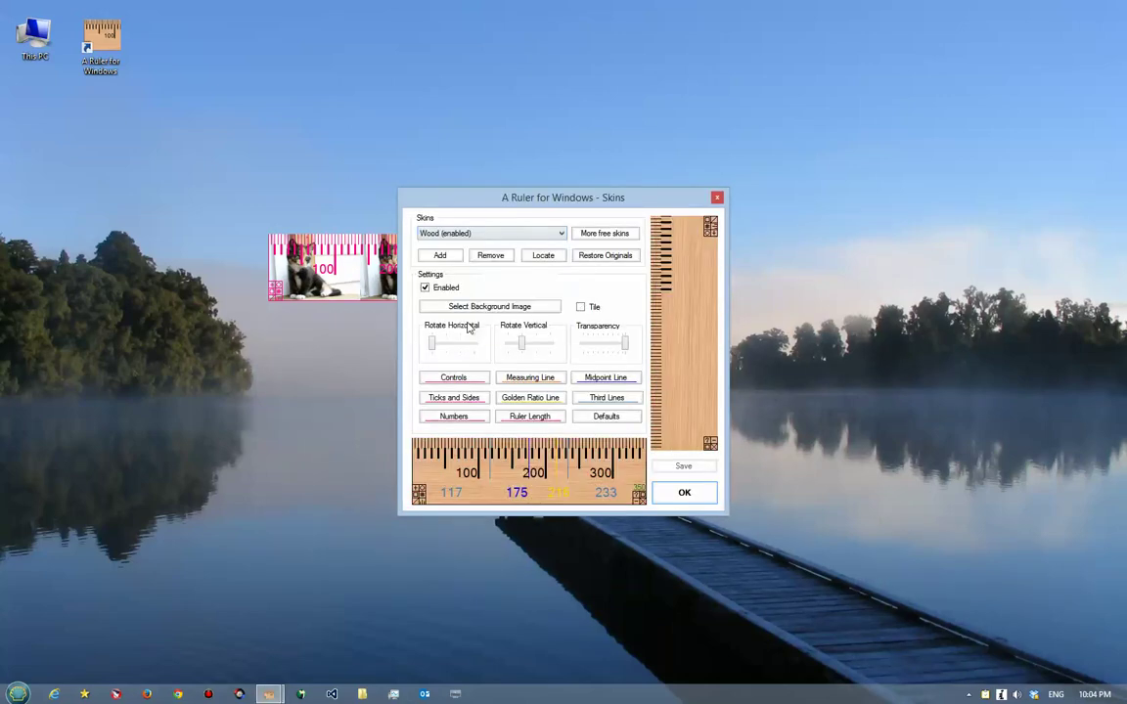
click(684, 493)
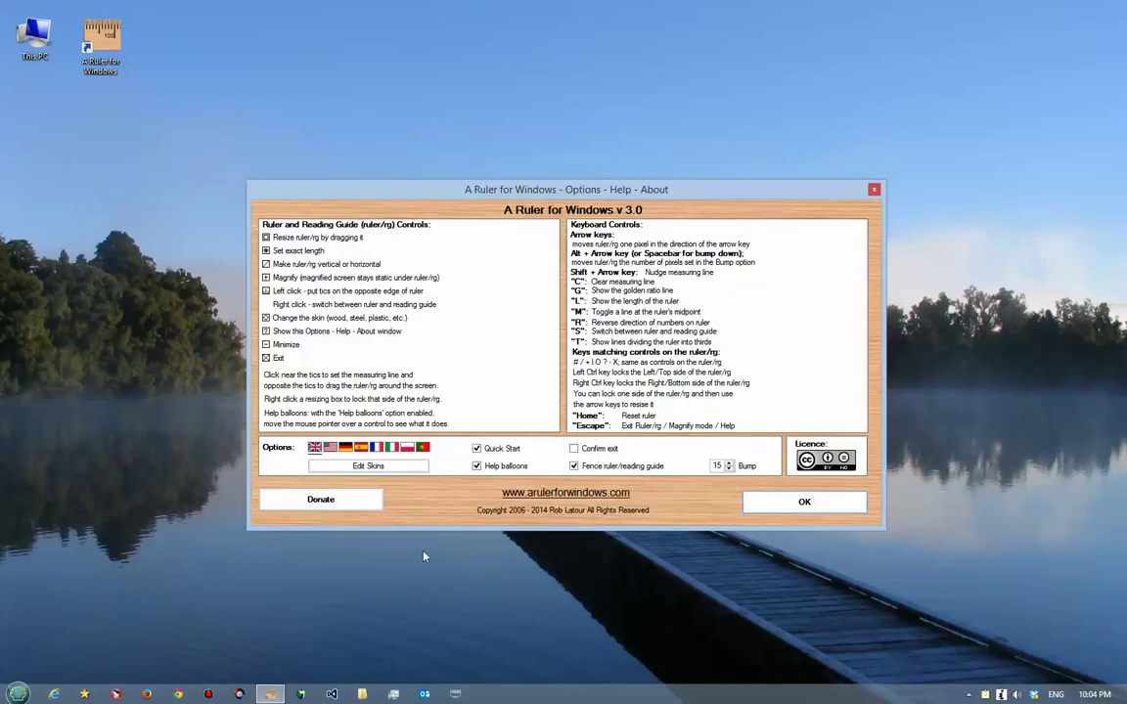
Try the interface in Italian and French, return it to British English and close the options window
click(391, 448)
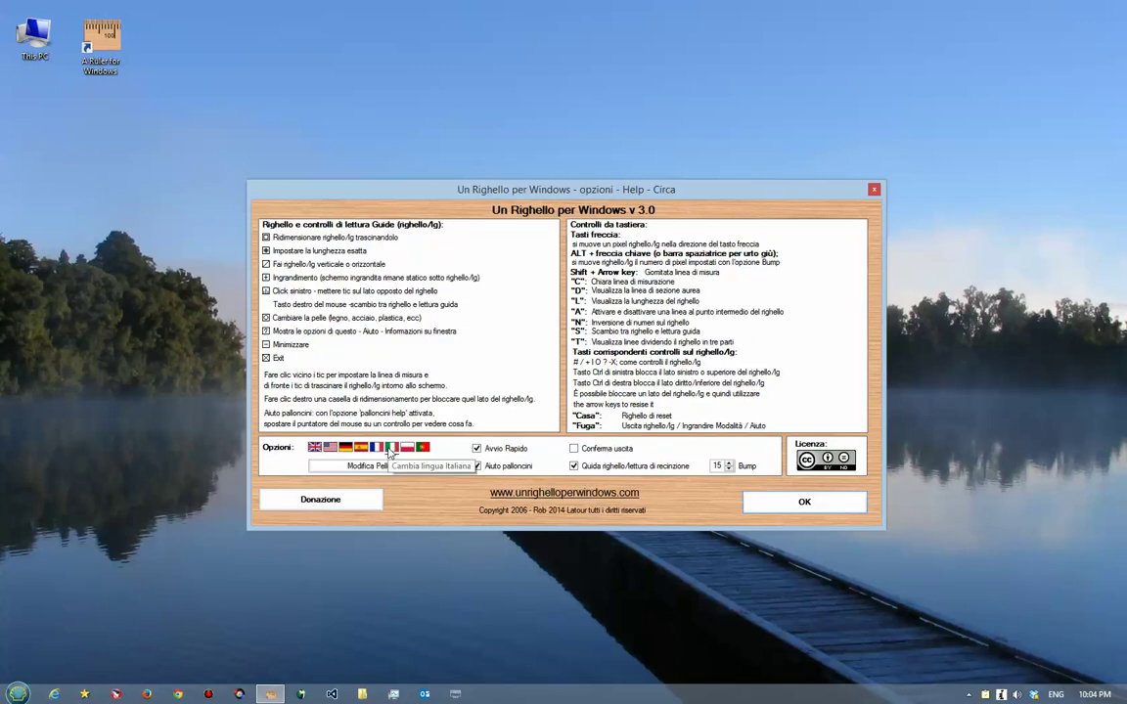
click(377, 450)
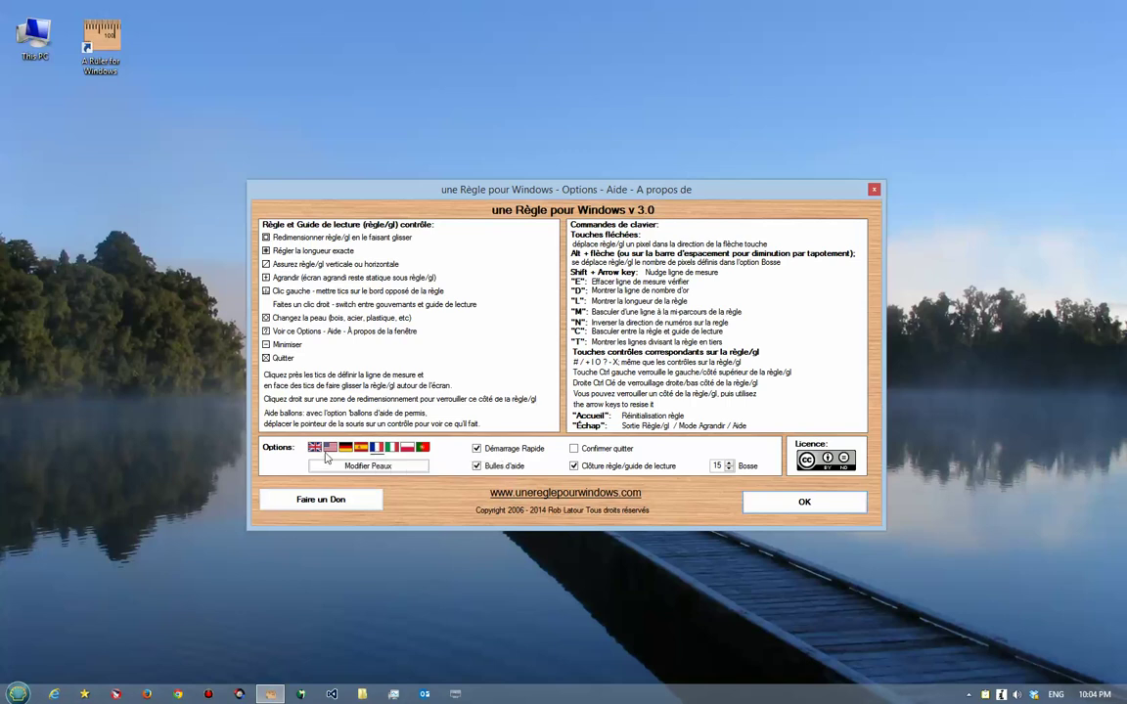
click(317, 450)
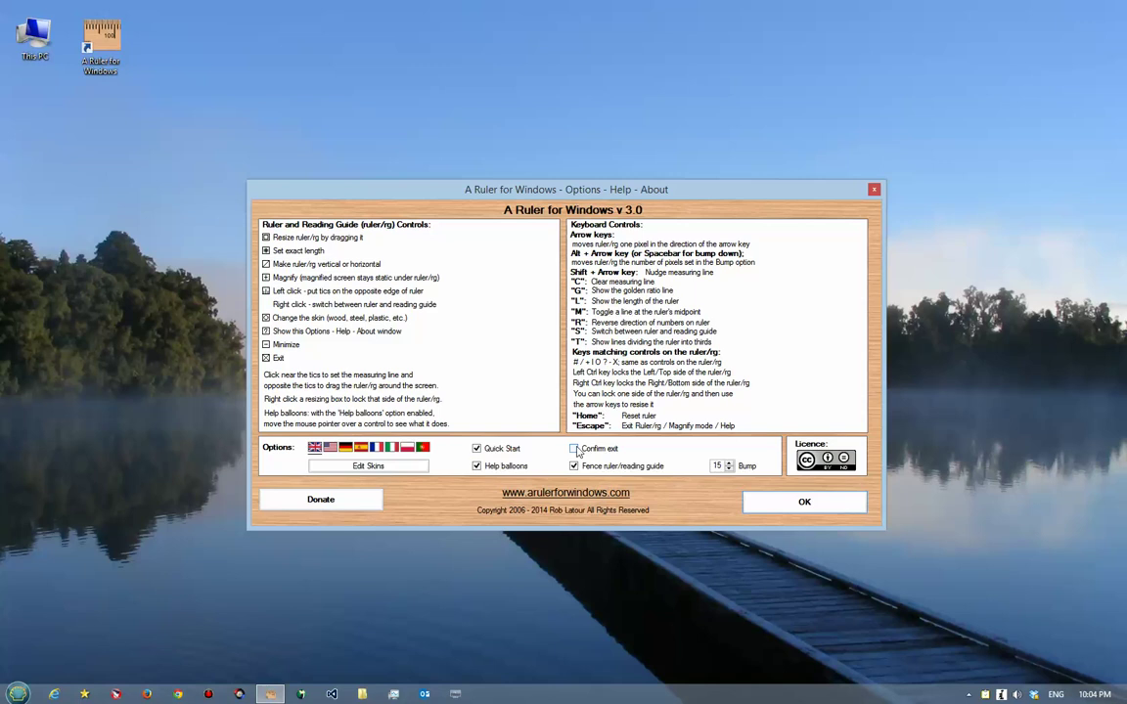
click(804, 503)
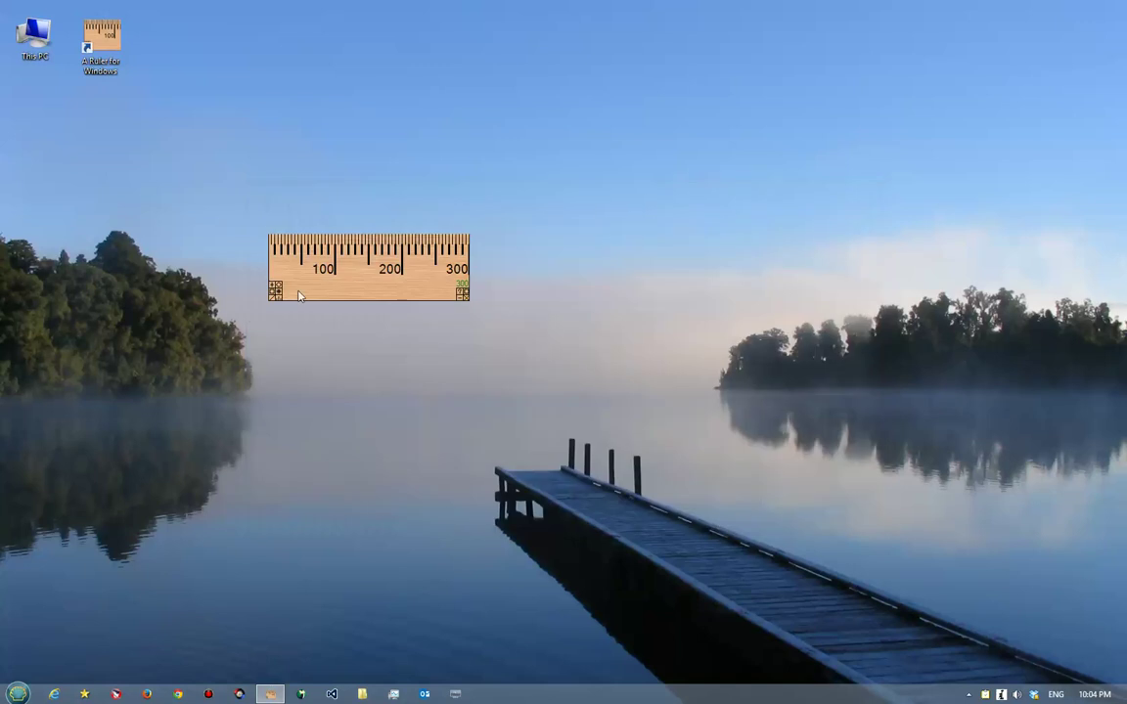
Move the ruler to the upper right area of the desktop and check the Fence ruler/reading guide option in its options
drag(407, 299, 766, 214)
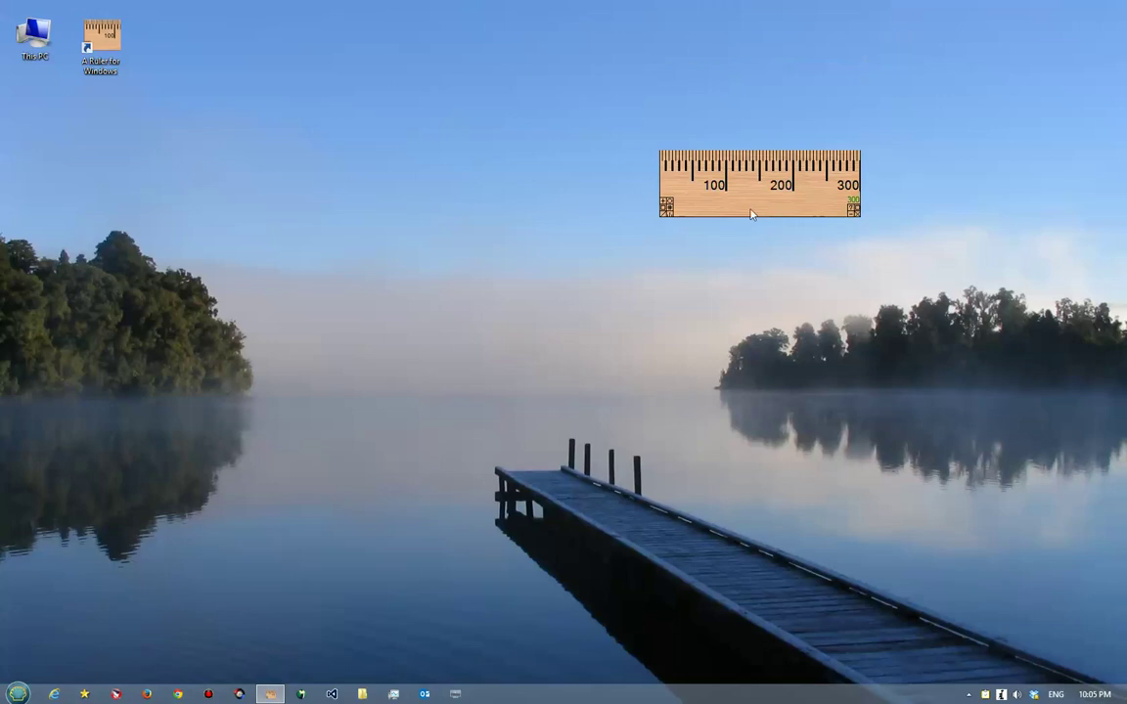
click(852, 209)
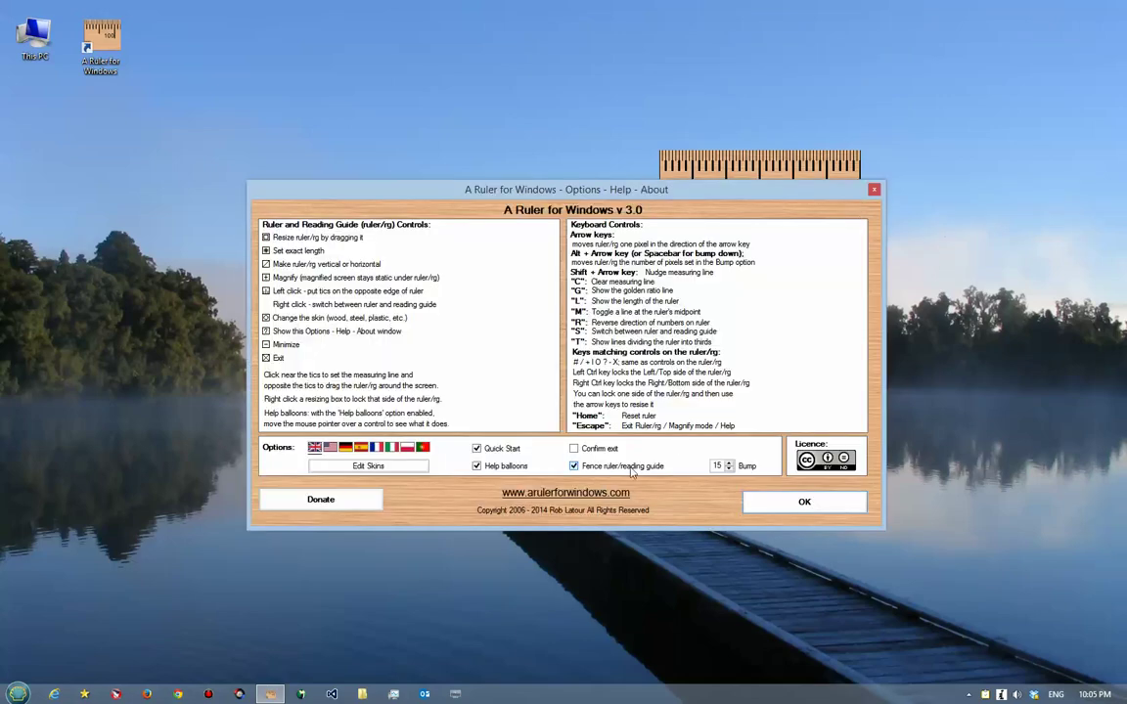
click(782, 501)
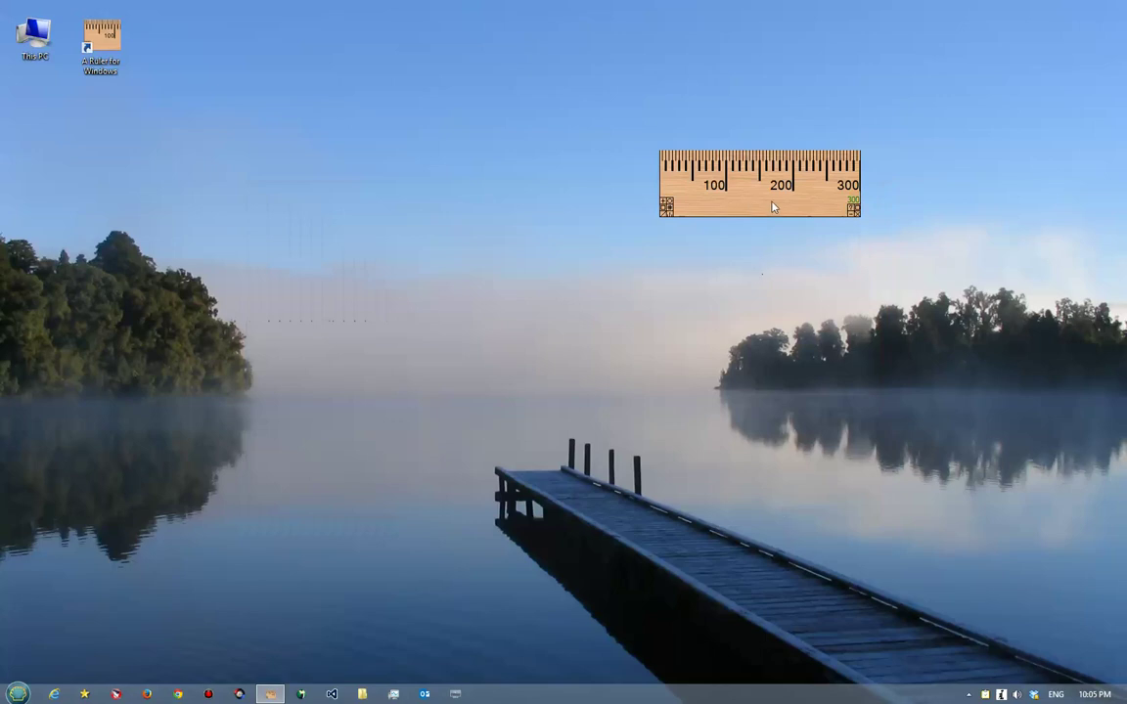
Move the ruler back toward the middle of the desktop and reopen its options and help window
drag(772, 207, 770, 328)
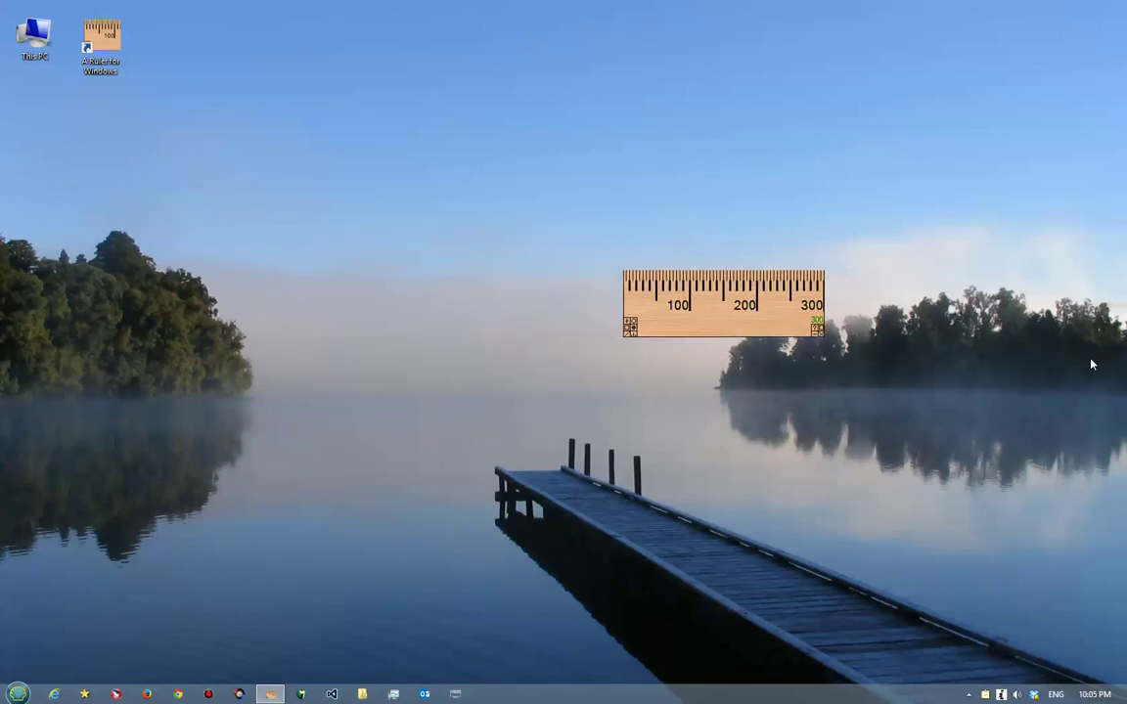
drag(697, 321, 642, 254)
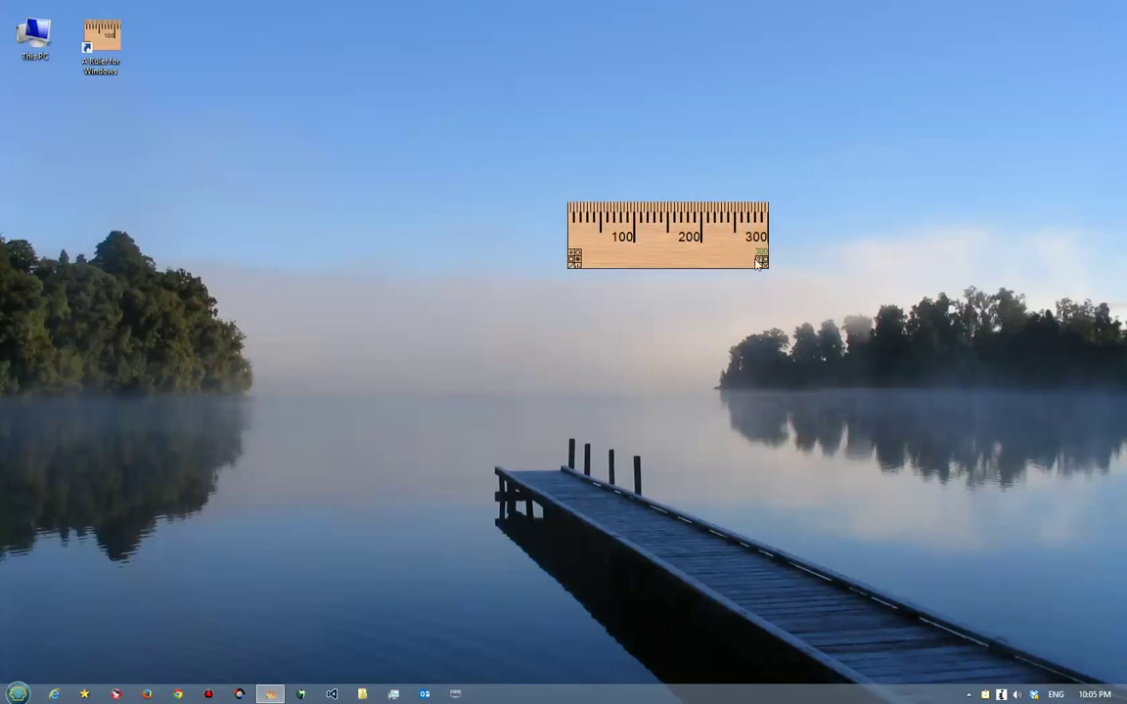
click(760, 263)
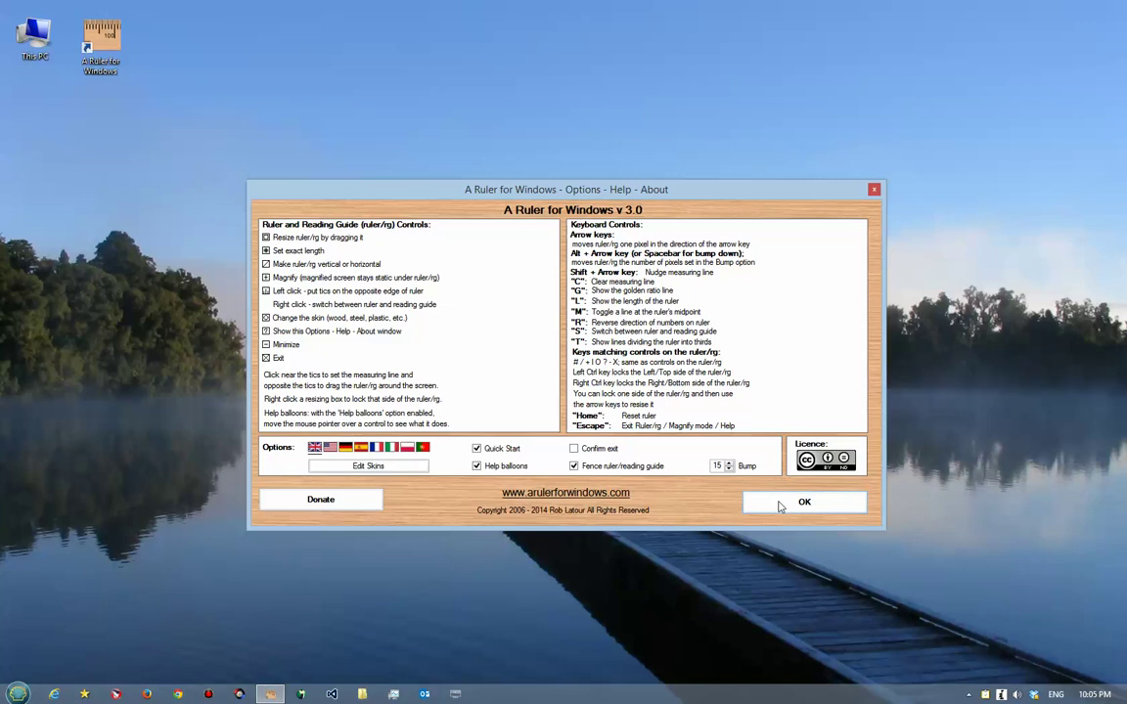
Launch a second instance as a reading guide, place it over the help window's keyboard controls, bump it down the text and close it
click(109, 32)
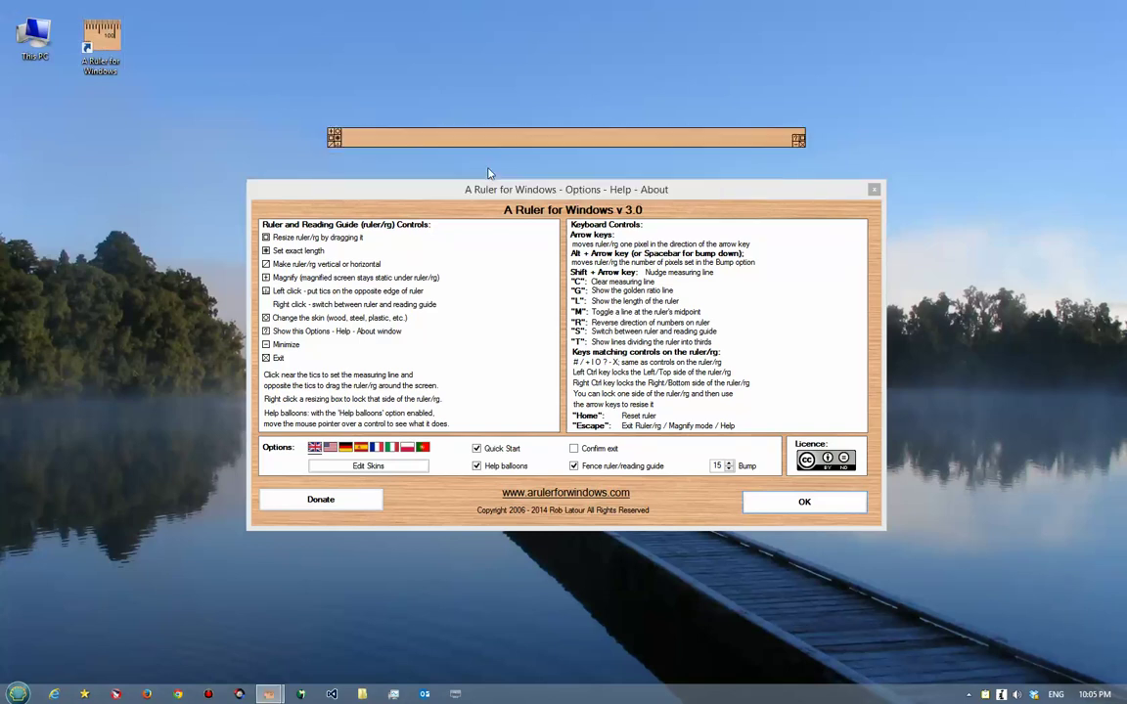
drag(503, 140, 594, 290)
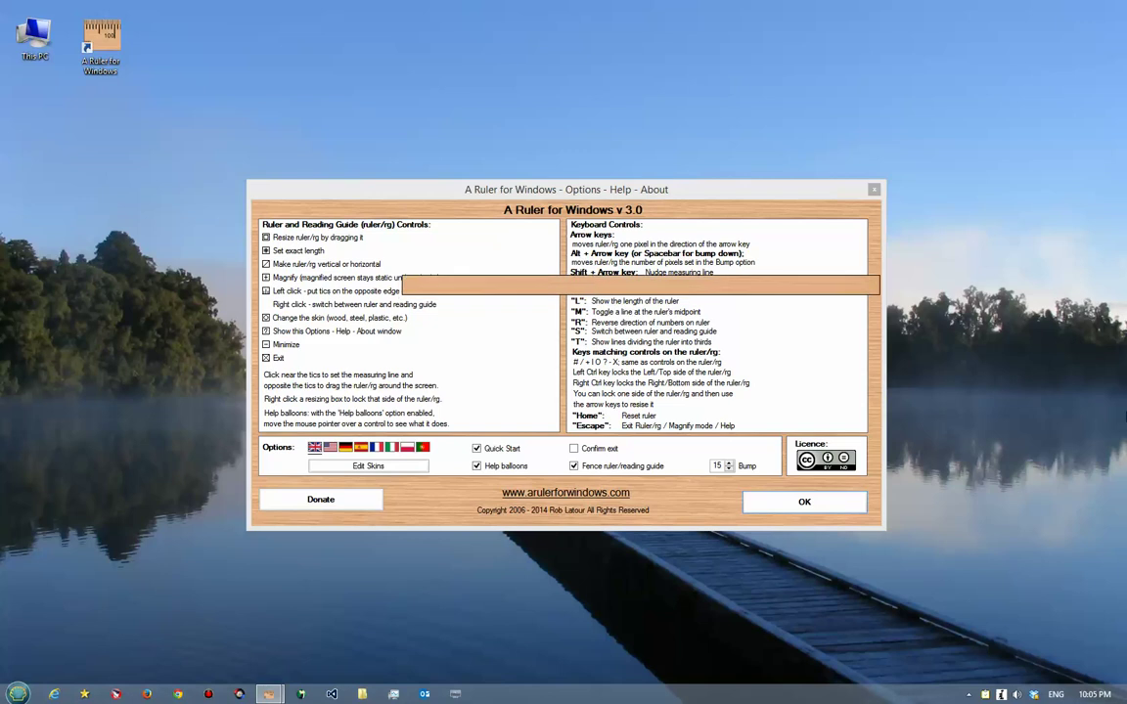
key(space)
key(space)
key(space)
key(space)
key(space)
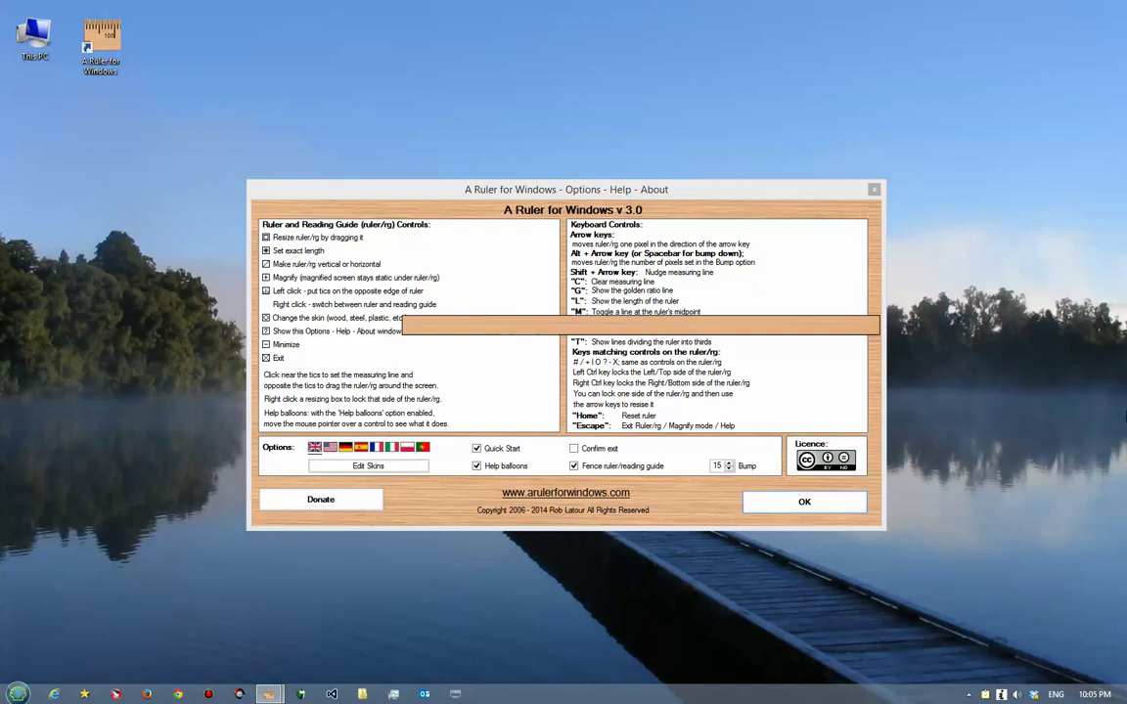
mouse_move(872, 327)
click(877, 333)
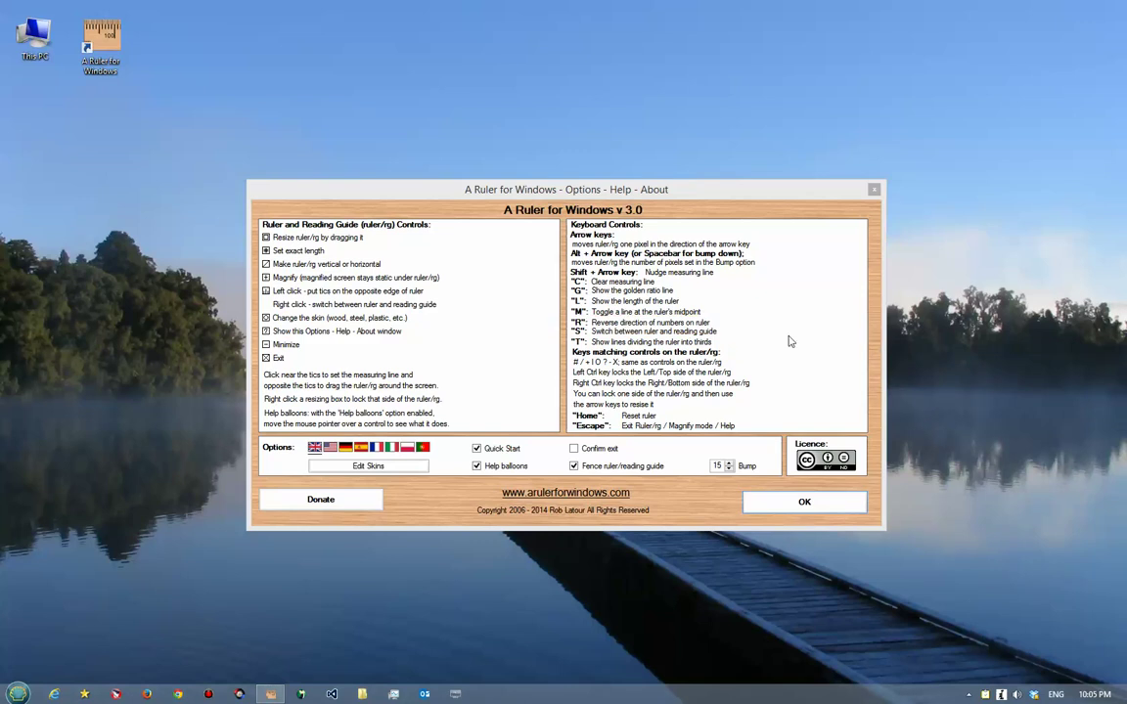
View the Creative Commons licence page in the browser, close it and reopen the ruler's options and help window
key(Return)
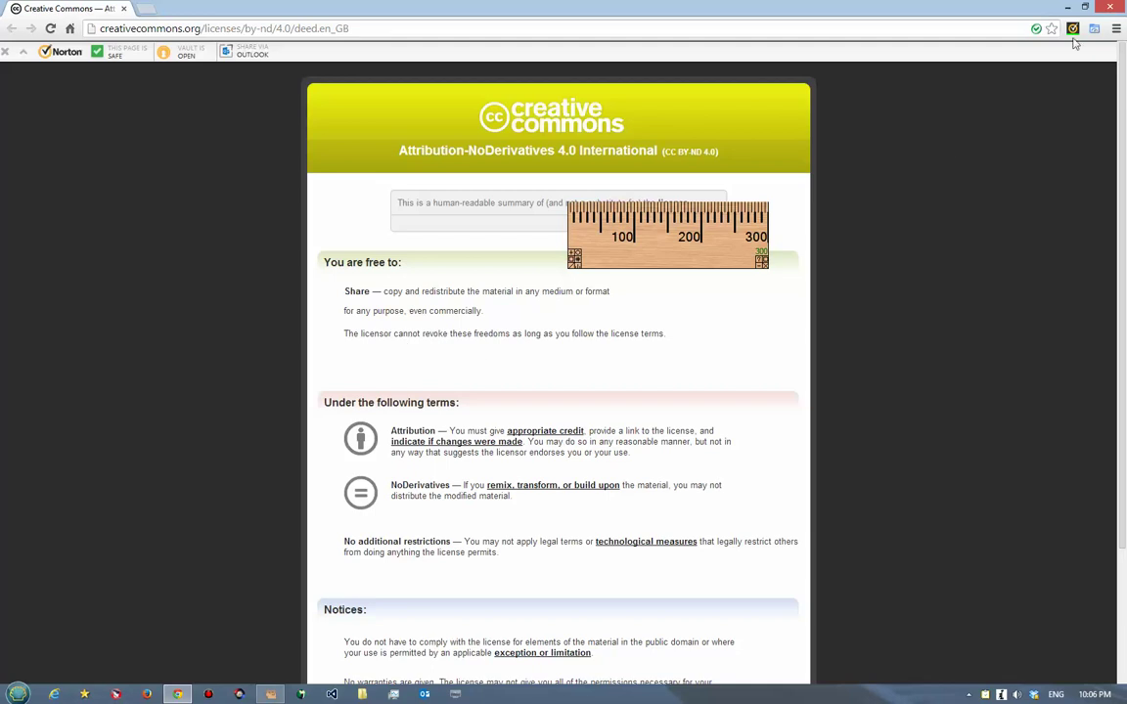
click(1106, 8)
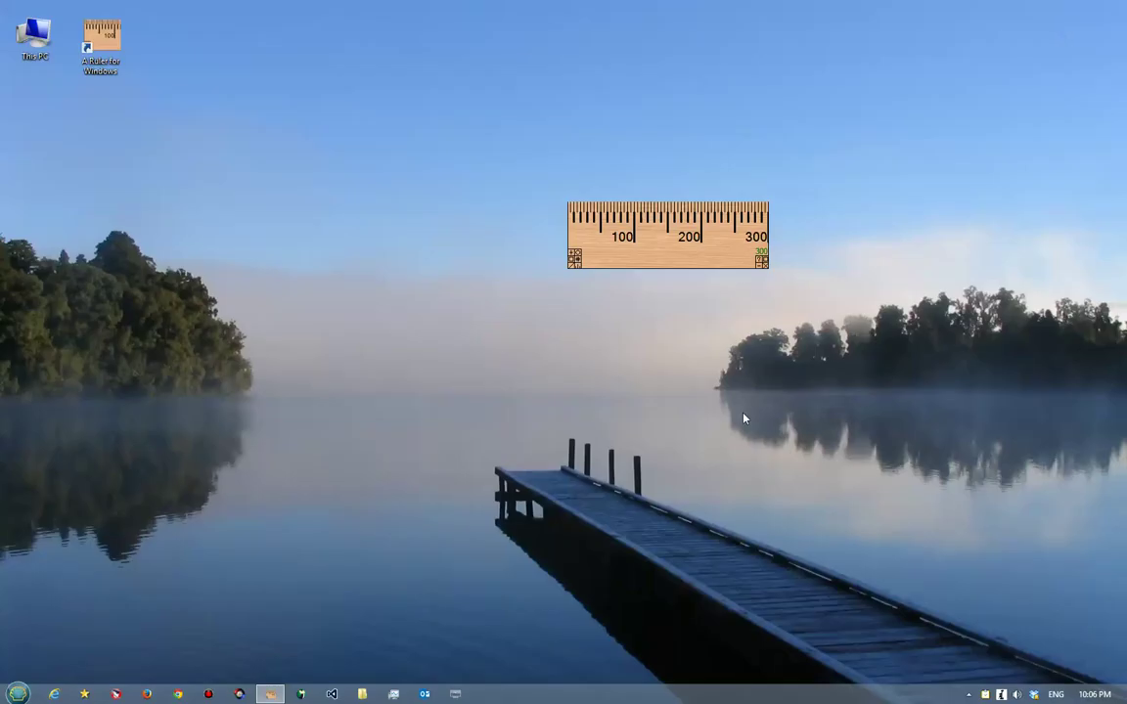
click(758, 263)
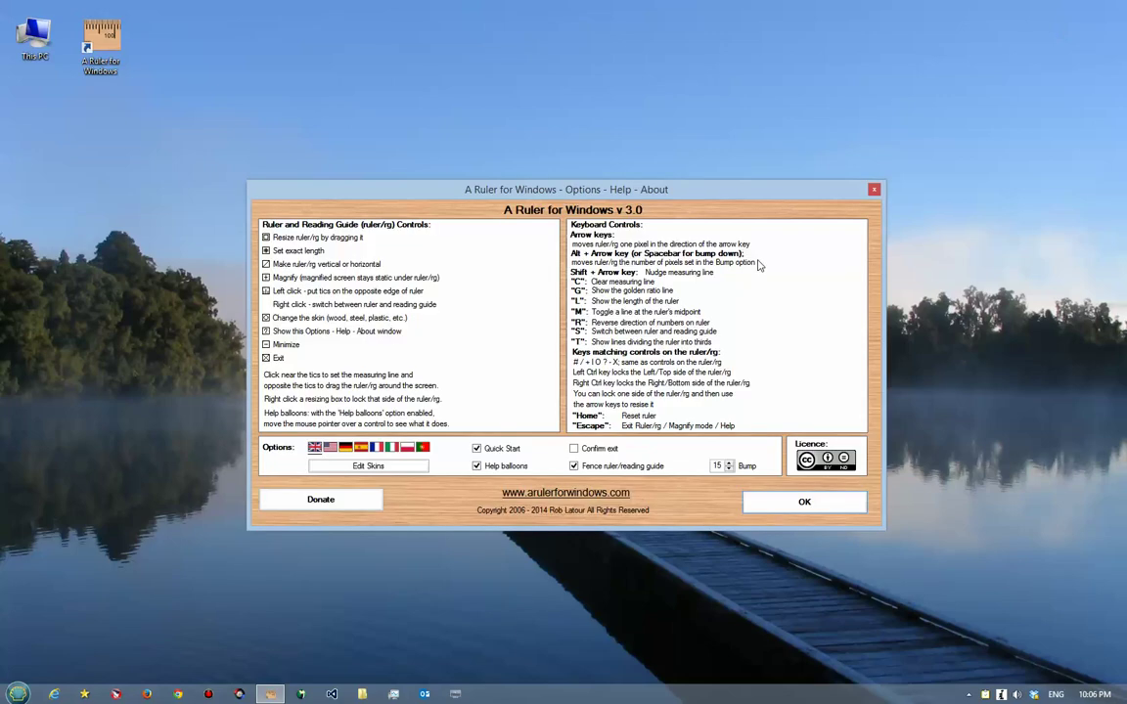